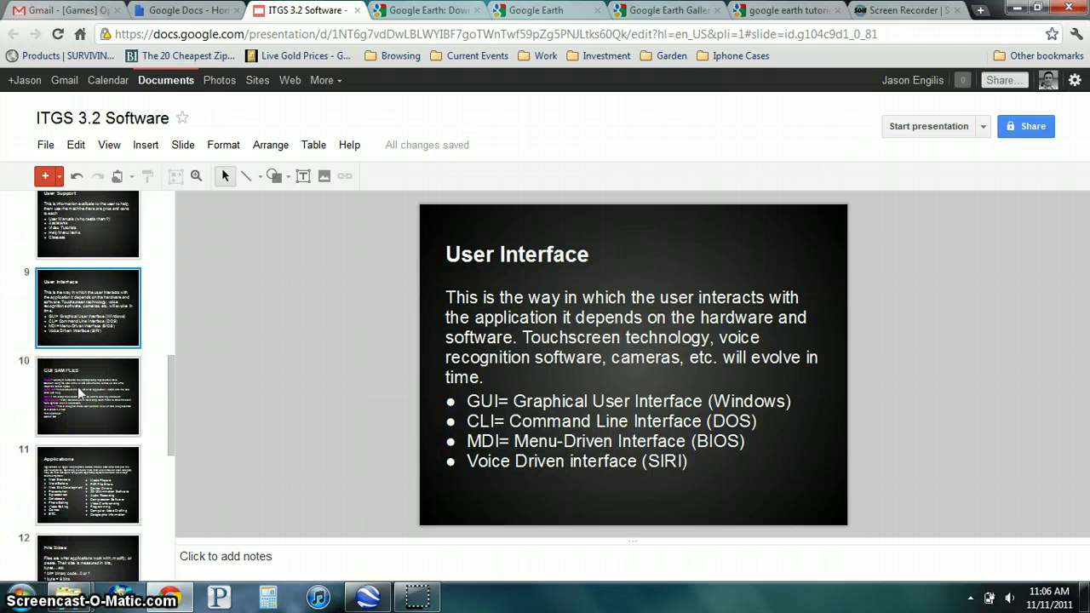
Look over the open browser pages for the Google Earth download, the Earth gallery, the video tutorials and the screen recorder
left_click(445, 8)
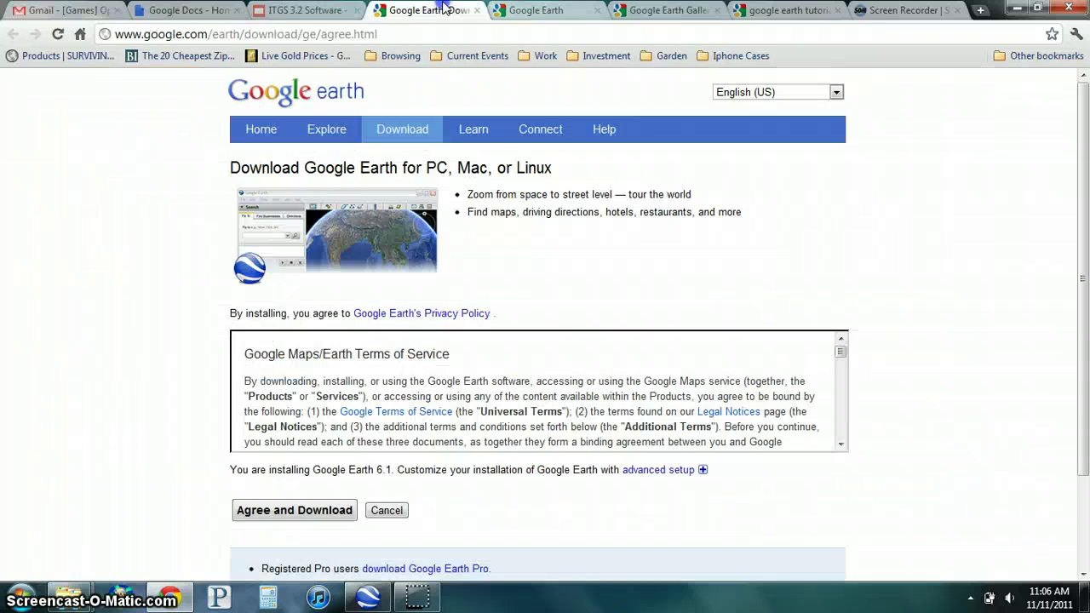
left_click(537, 10)
left_click(665, 10)
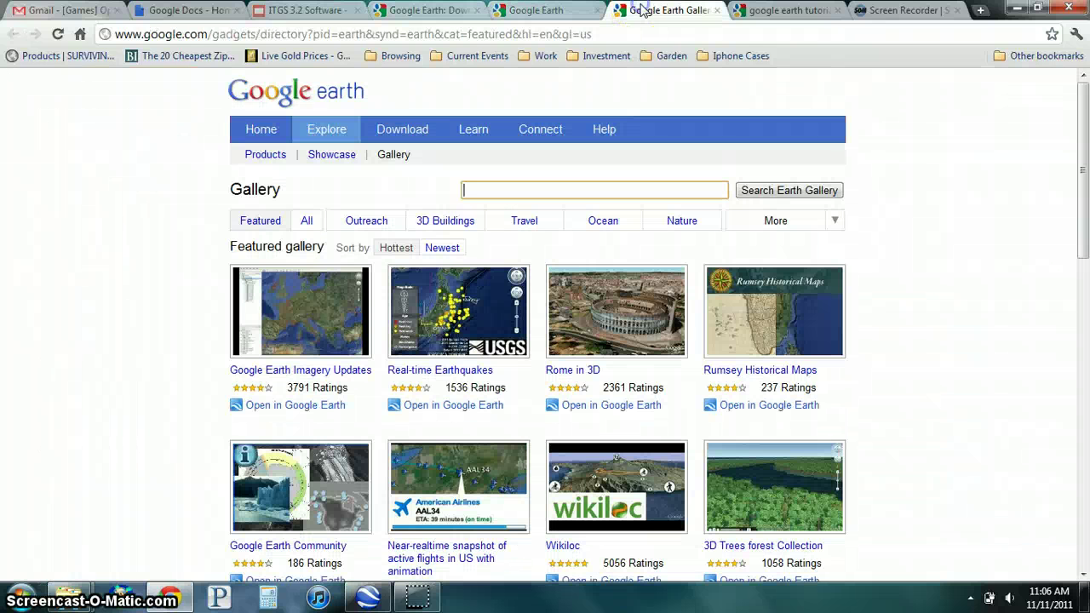
left_click(762, 10)
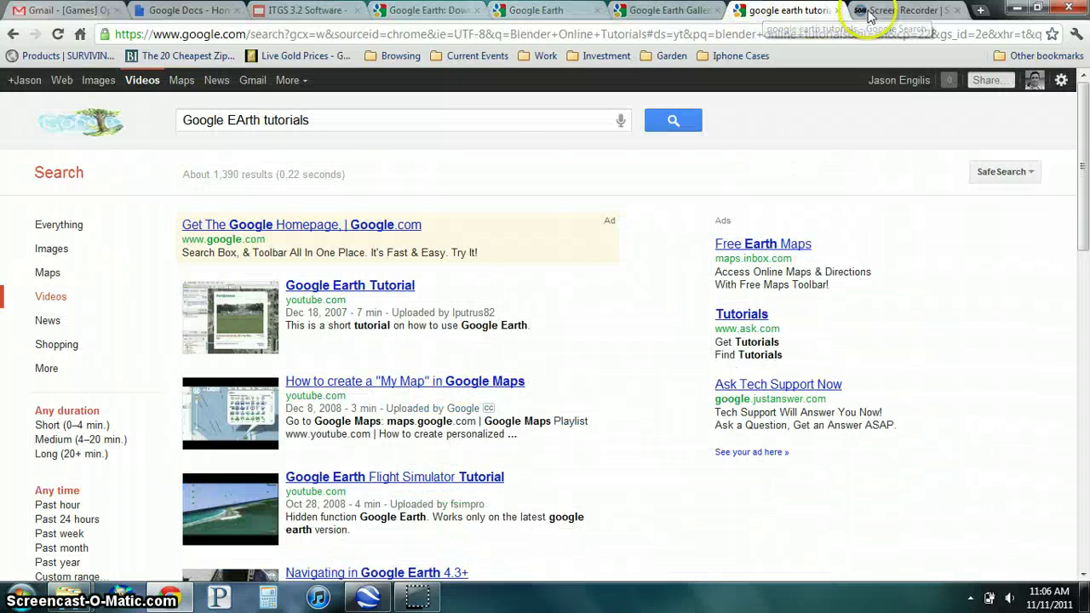
left_click(902, 9)
scroll(584, 231, "up", 5)
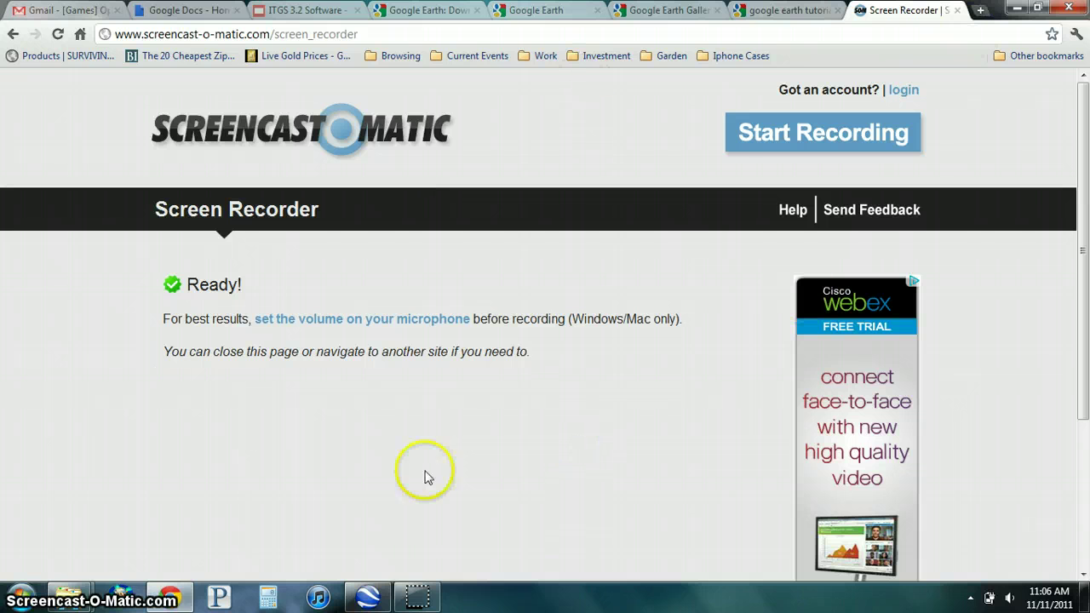
View the Google Earth application window, minimize it and return to the Google Earth download page in the browser
left_click(368, 595)
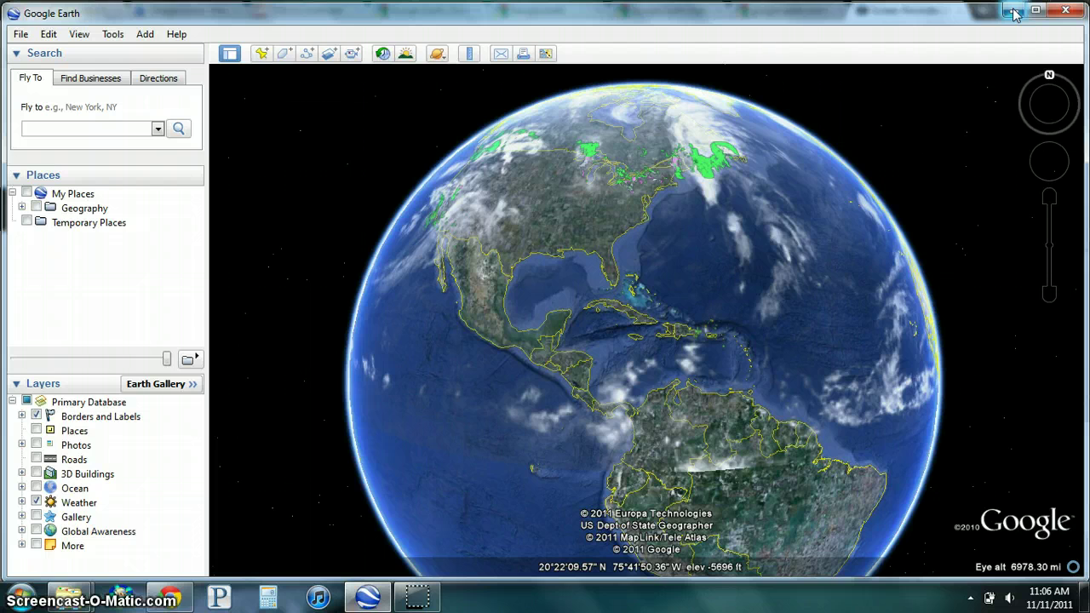
left_click(1013, 12)
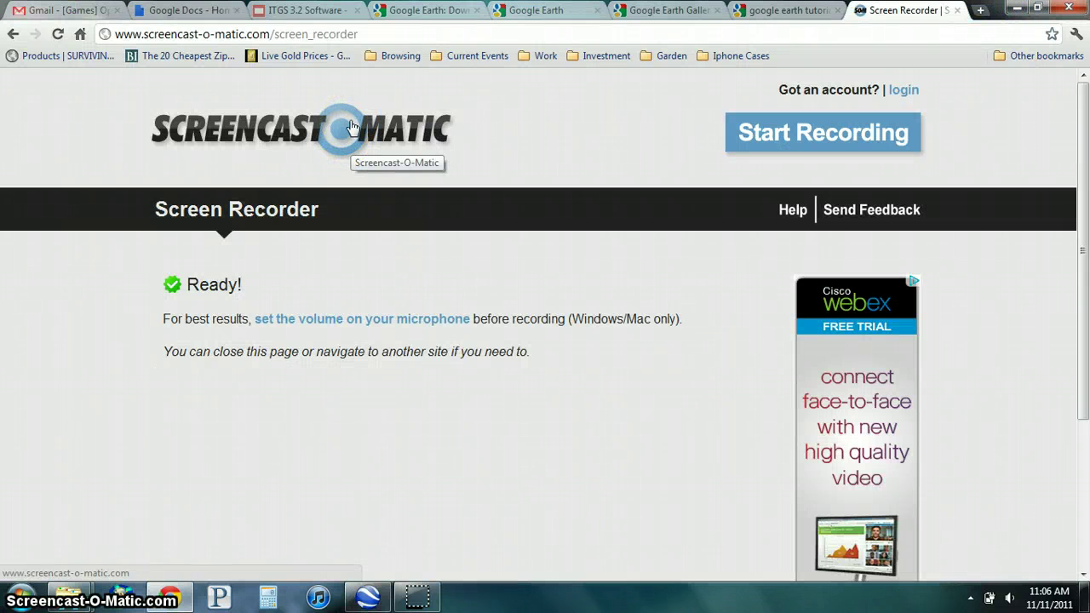
left_click(404, 10)
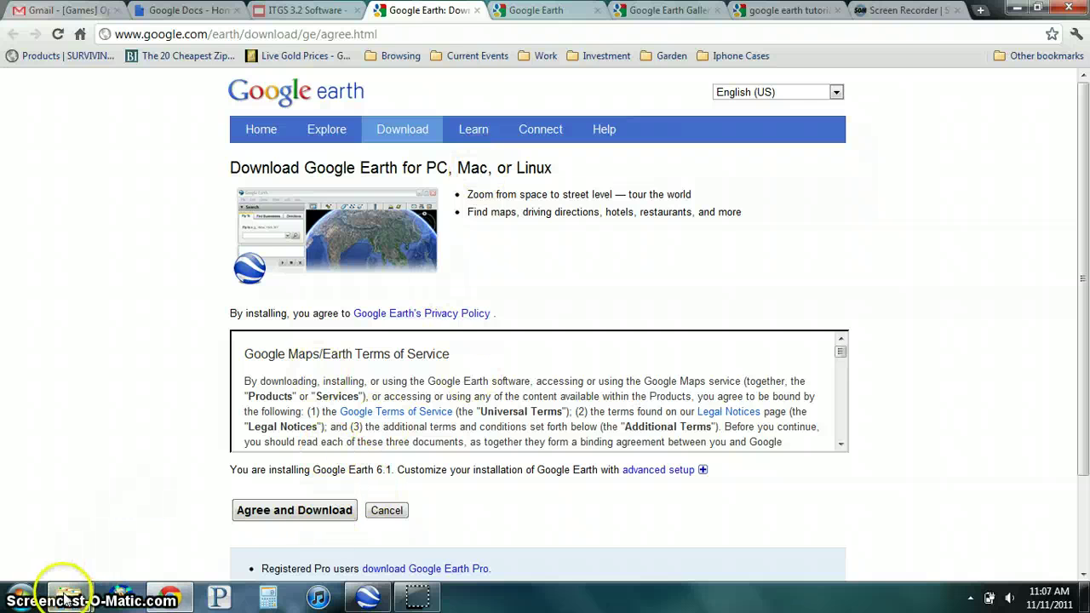
Check the size of the Google Earth program folder in its already open Properties dialog
mouse_move(68, 599)
left_click(97, 535)
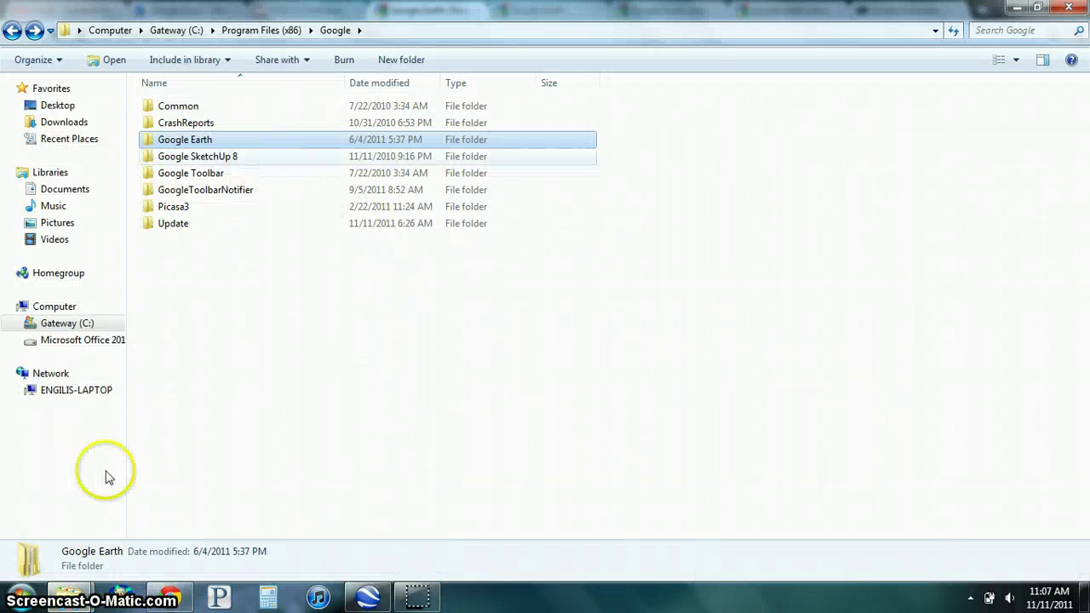
mouse_move(42, 596)
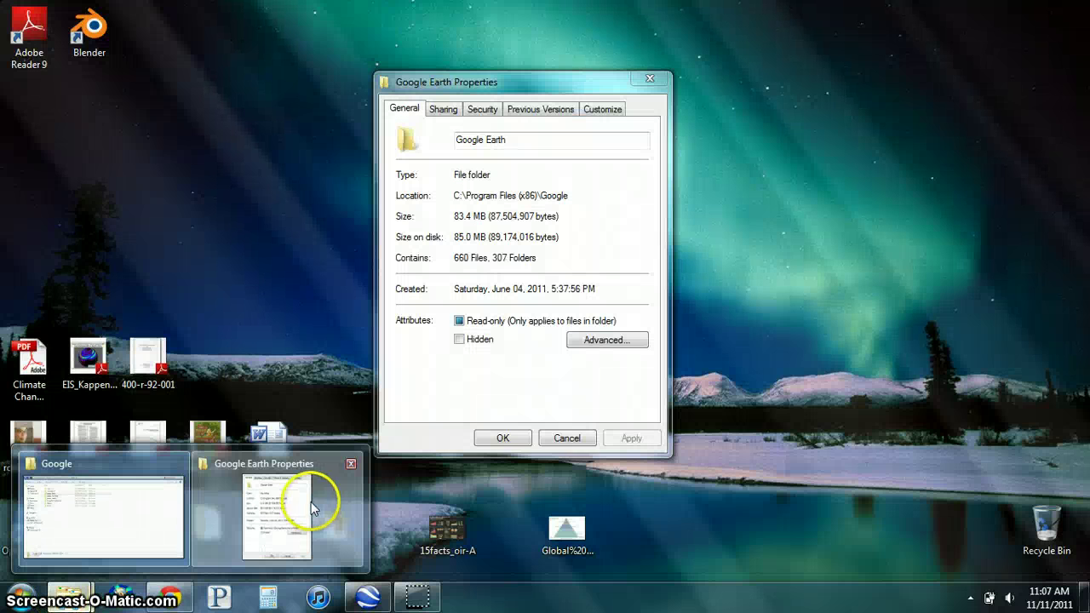
left_click(312, 508)
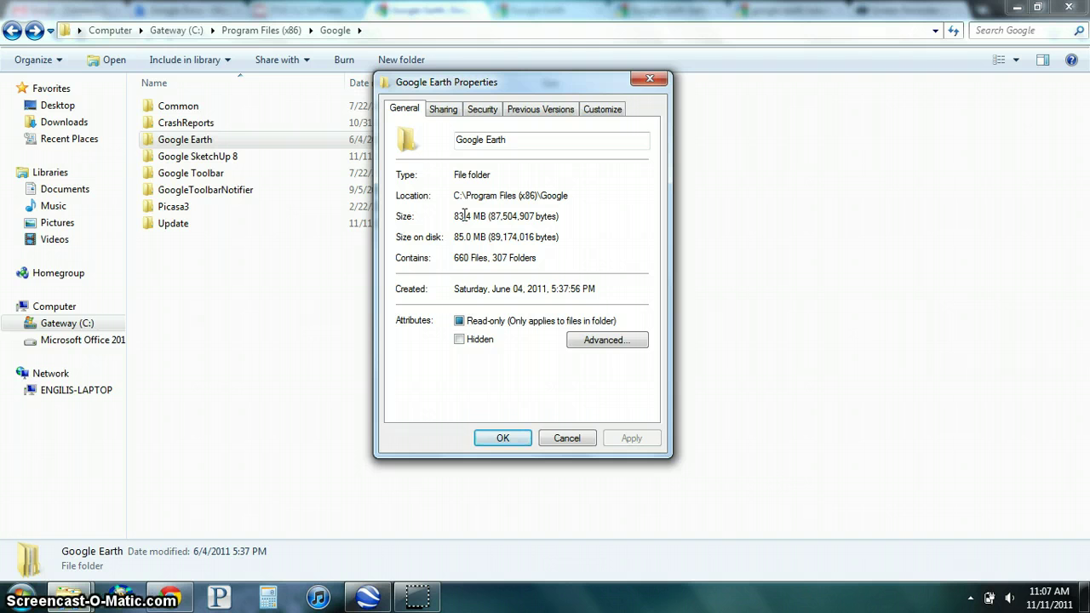
Minimize the folder and browser windows and move the Google Earth Properties dialog aside on the desktop
left_click(1015, 8)
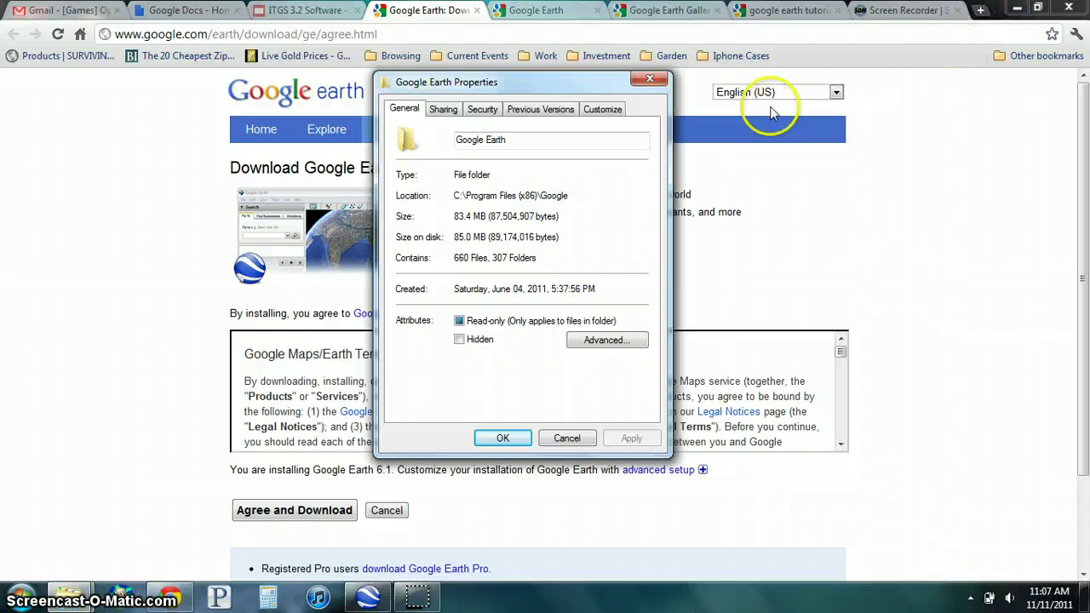
left_click(1016, 9)
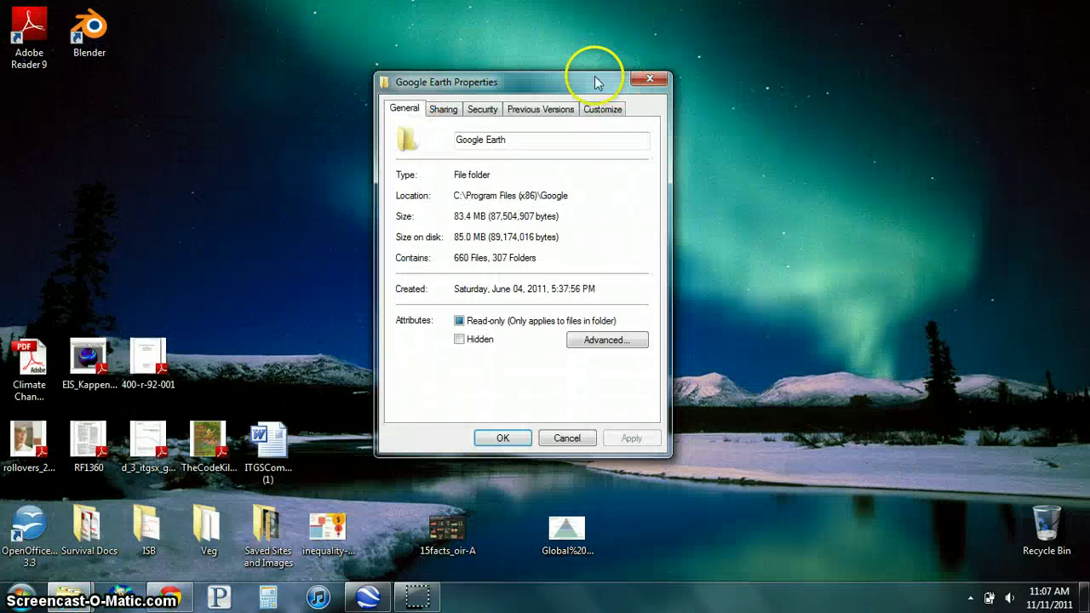
left_click_drag(523, 85, 834, 58)
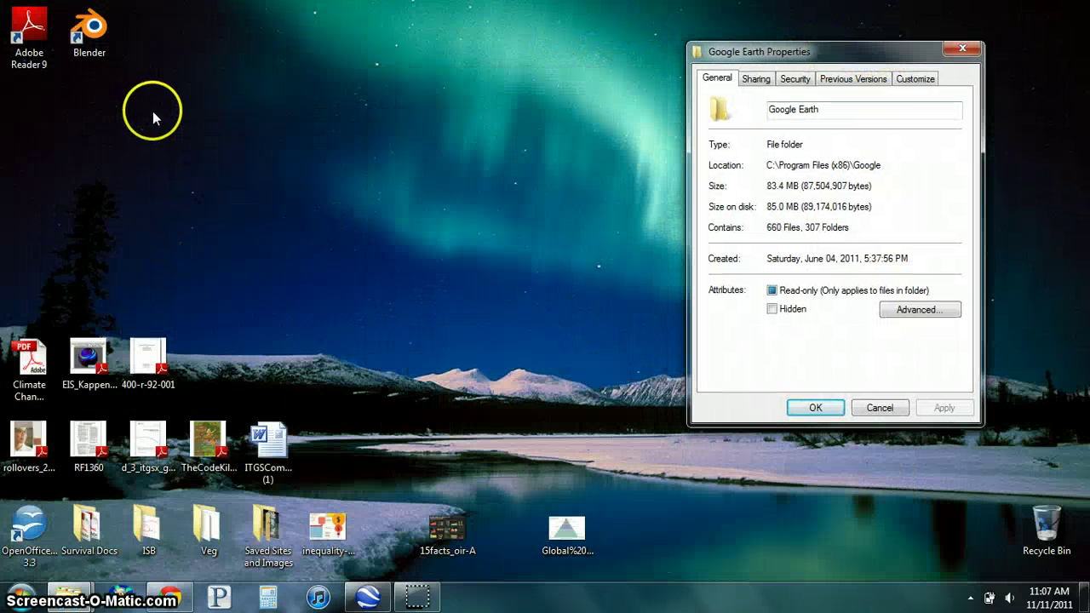
Switch to Google Earth and zoom out until the whole globe fits in the view
left_click(369, 601)
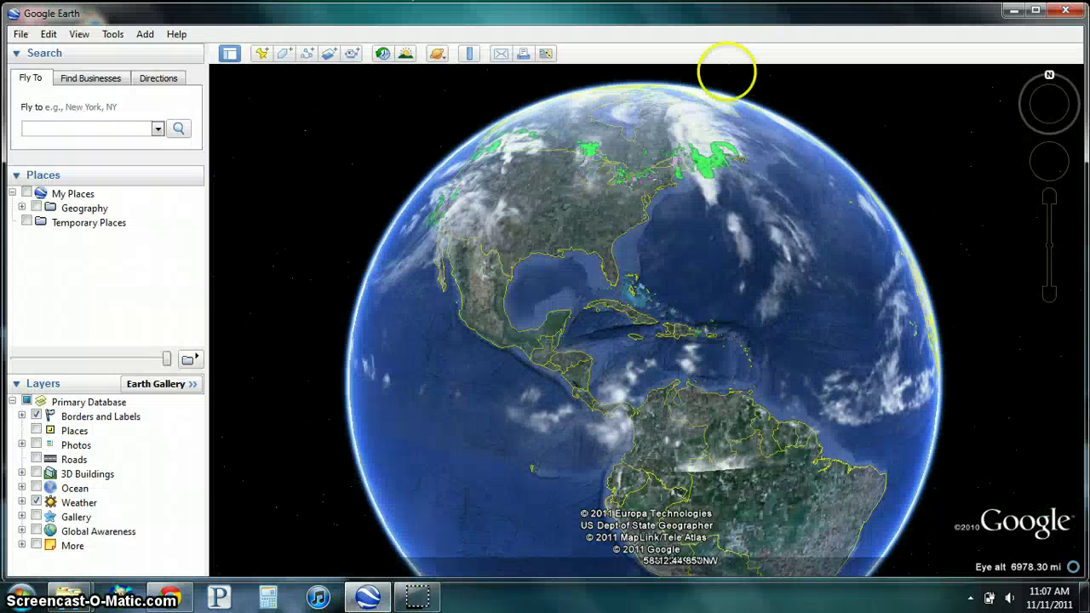
scroll(649, 265, "down", 2)
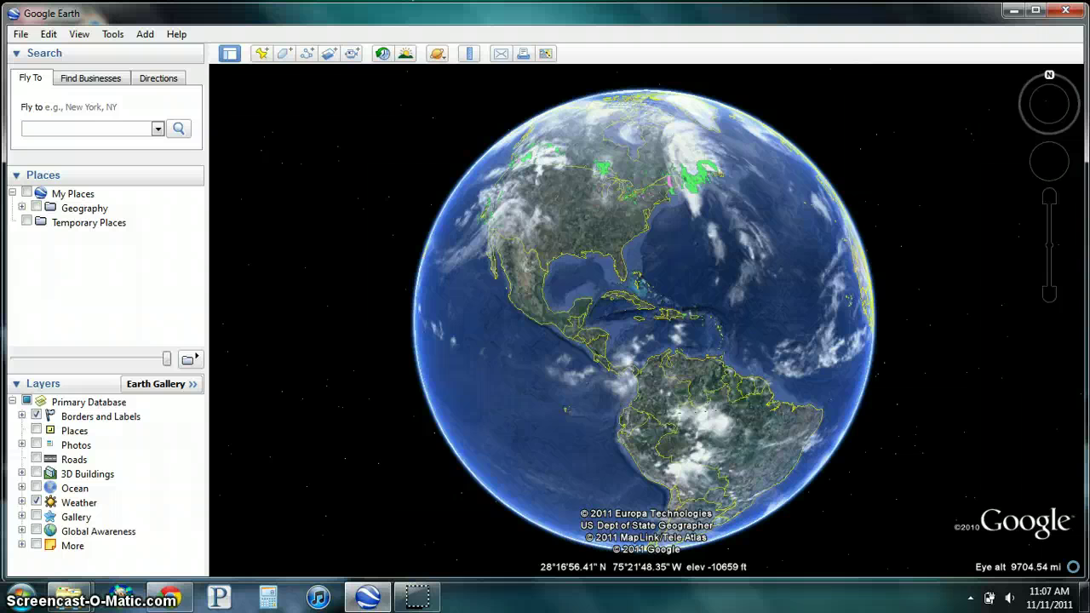
left_click(22, 35)
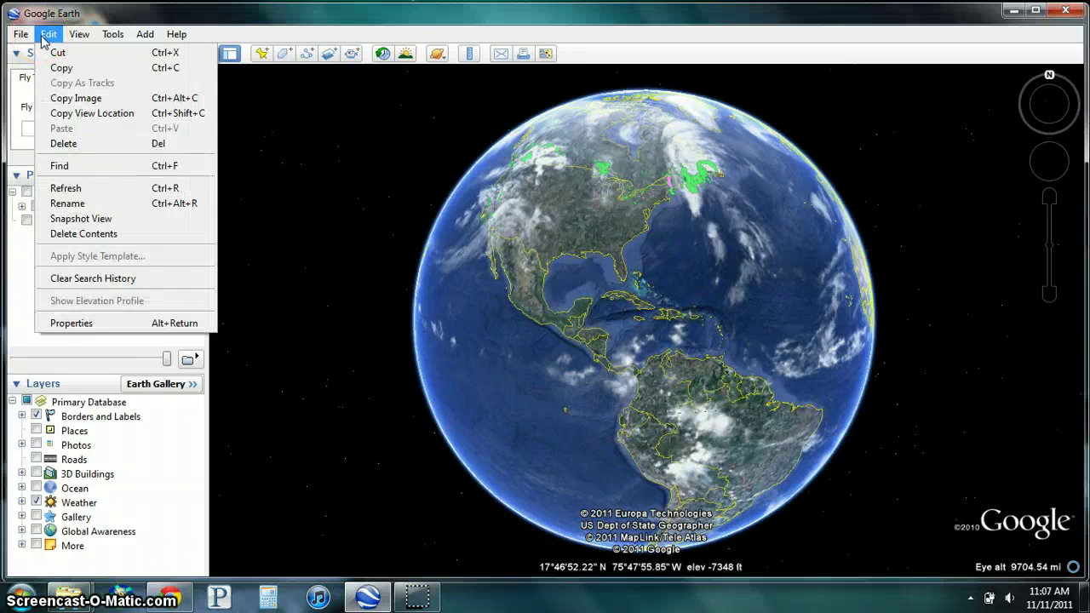
left_click(73, 35)
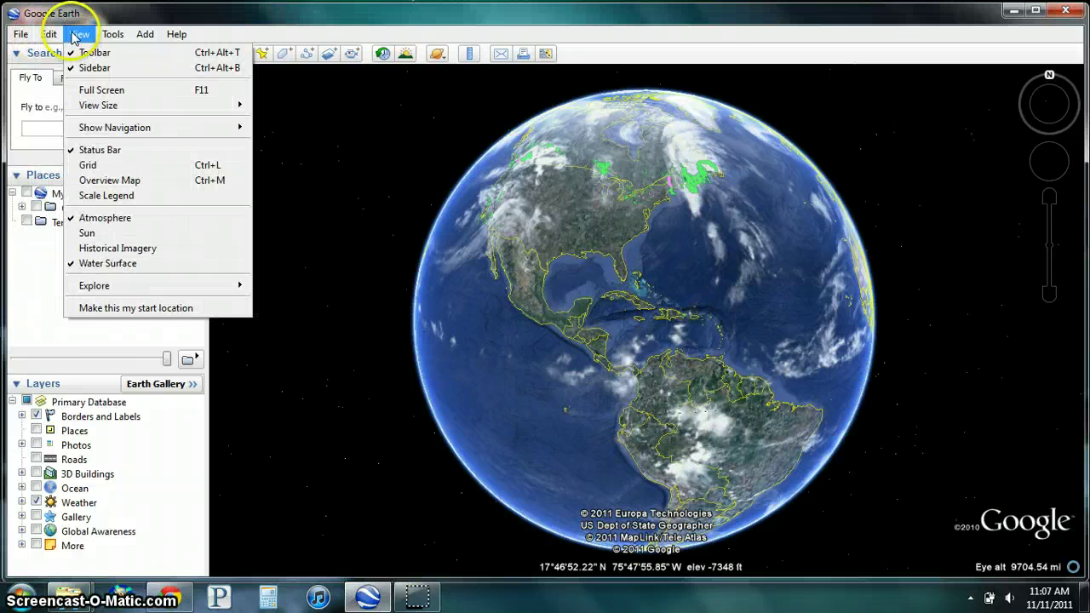
mouse_move(84, 109)
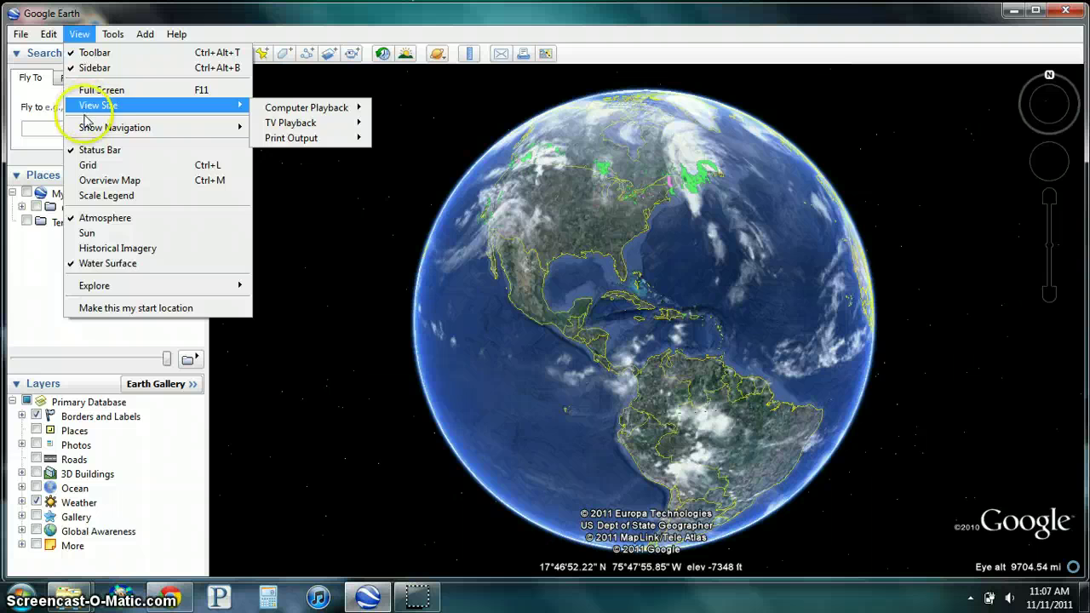
mouse_move(120, 40)
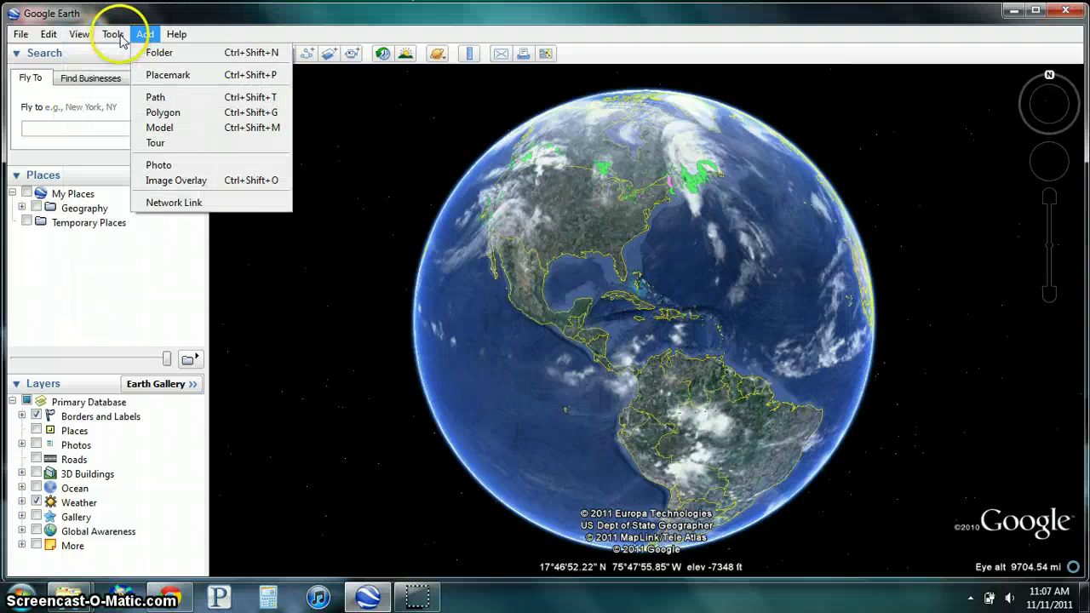
mouse_move(178, 36)
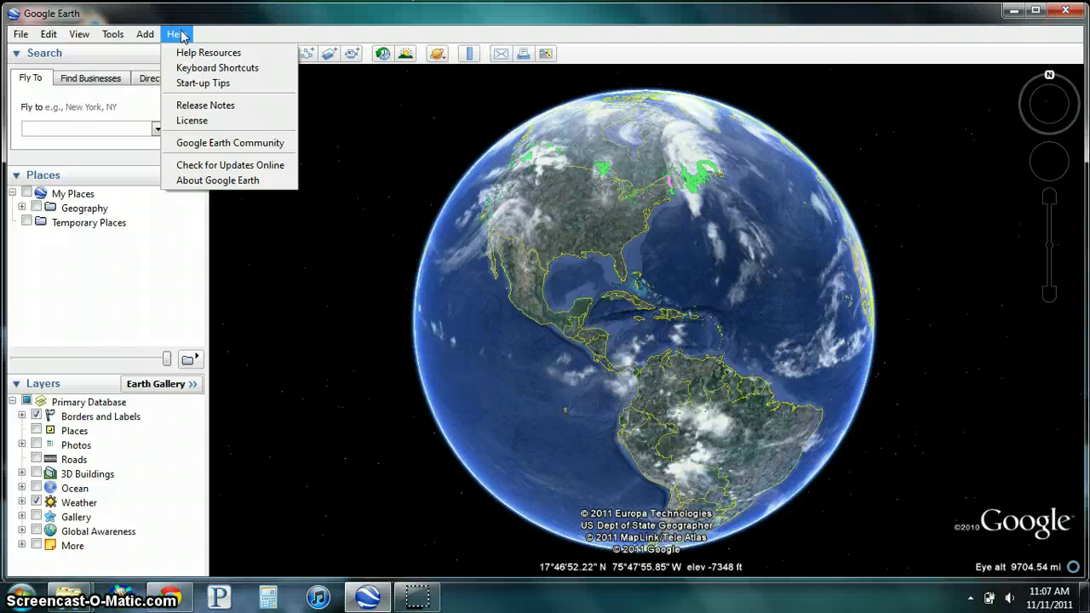
left_click(206, 25)
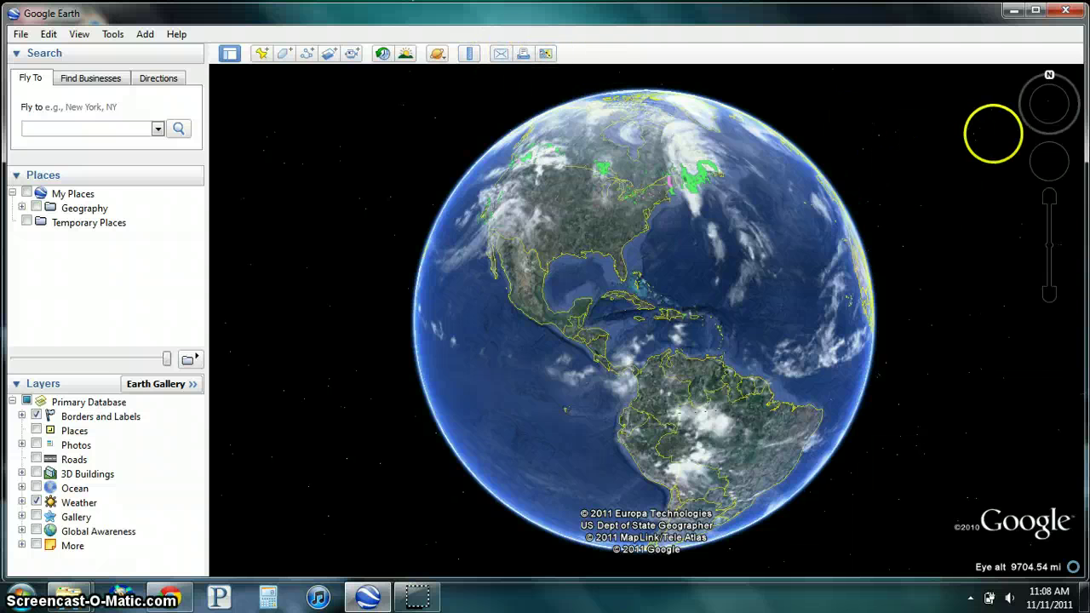
Rotate the globe slightly and zoom in on the Americas to an eye altitude of about 5234 mi
mouse_move(1047, 94)
mouse_move(1052, 98)
left_mouse_down()
mouse_move(1066, 132)
mouse_move(1028, 126)
left_mouse_up()
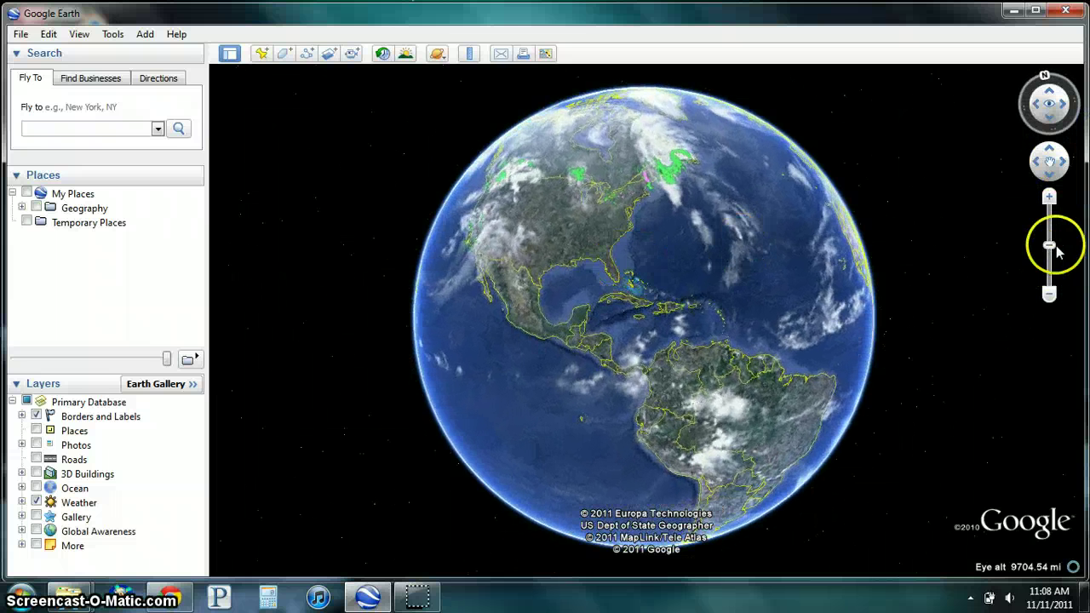
left_click_drag(1048, 244, 1048, 318)
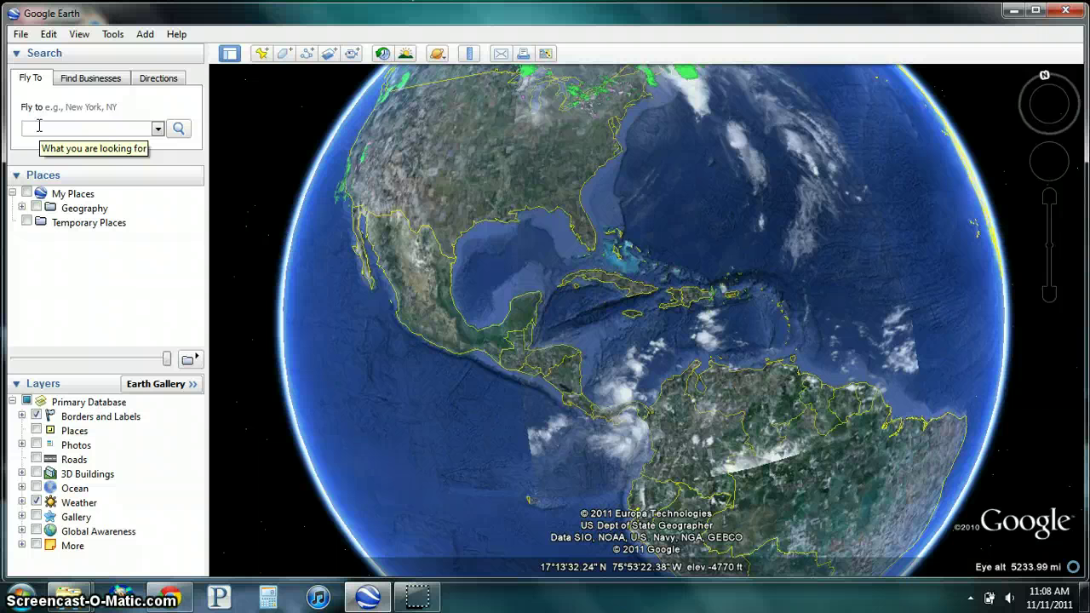
Look at the Fly To, Find Businesses and Directions search options, ending back on Fly To
left_click(103, 127)
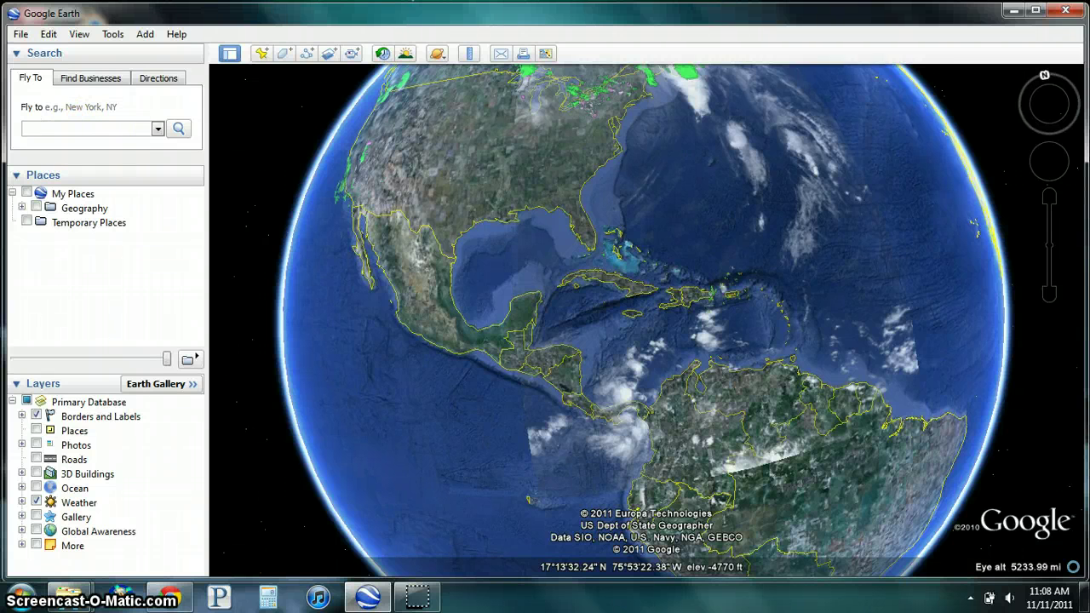
left_click(75, 127)
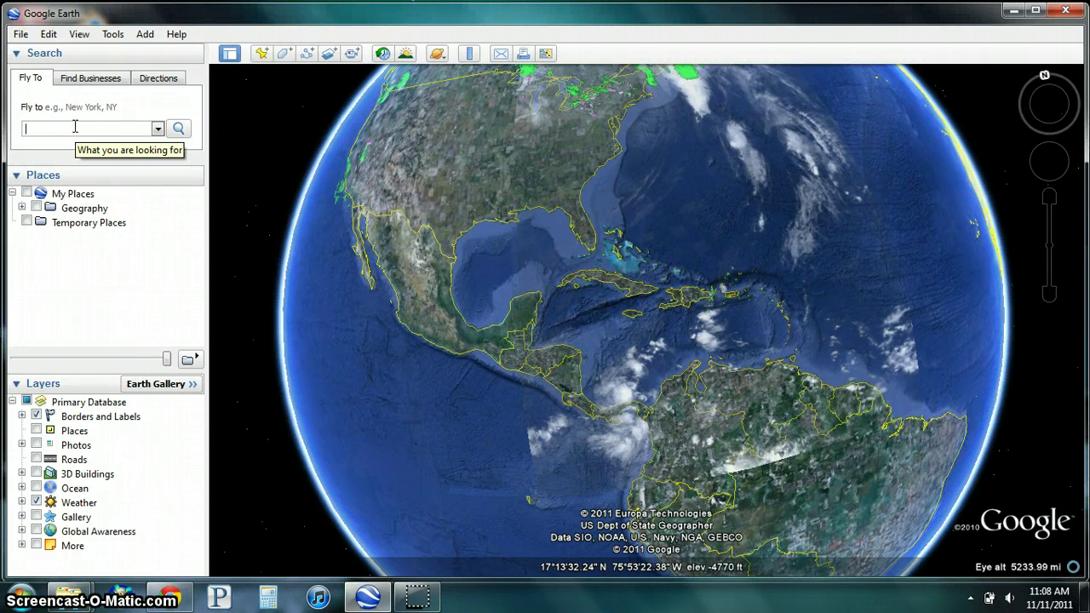
left_click(107, 82)
left_click(158, 79)
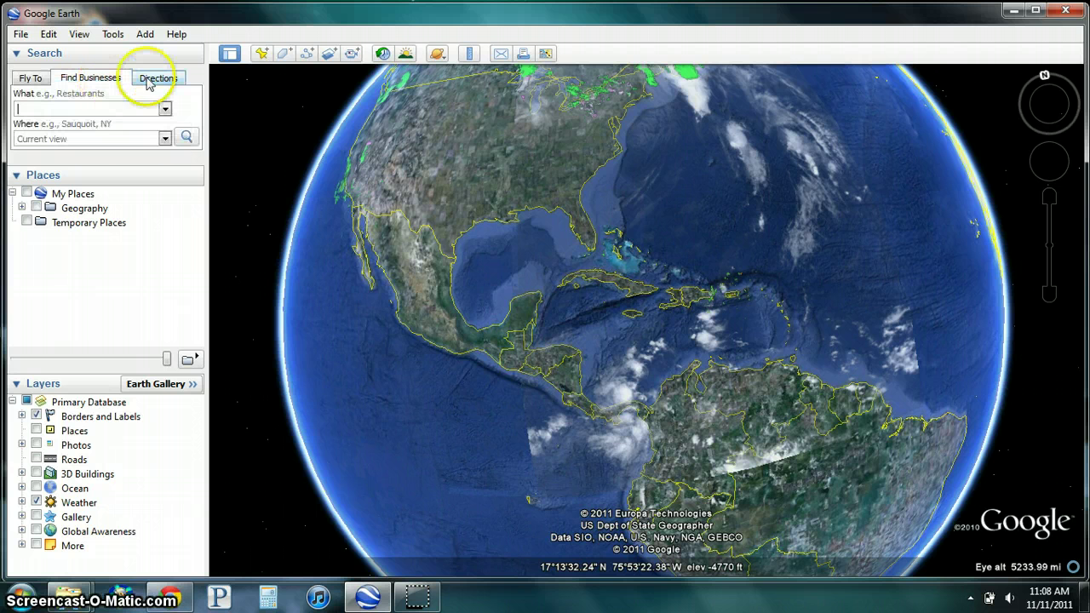
left_click(117, 81)
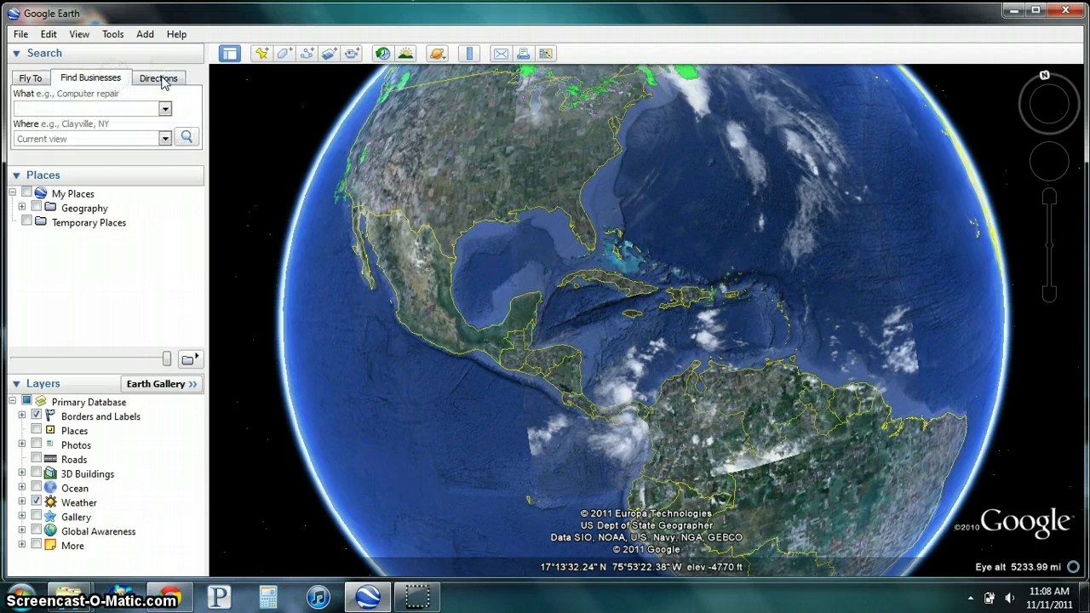
left_click(30, 79)
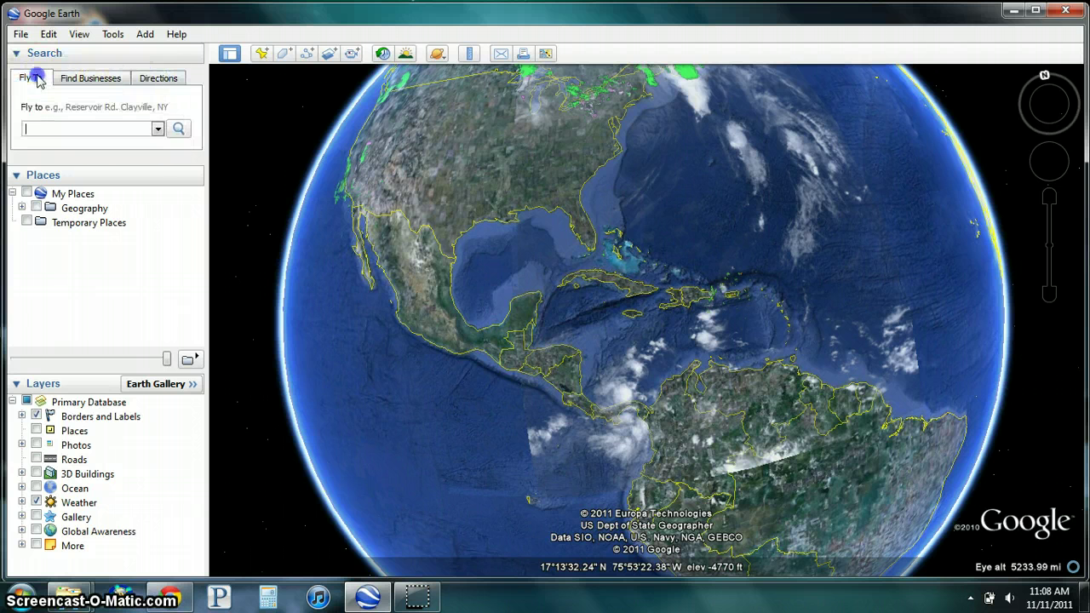
Expand the Geography folder and its Hurricane Katrina folder under My Places, and collapse the nested Hurricane subfolder
left_click(21, 207)
left_click(31, 250)
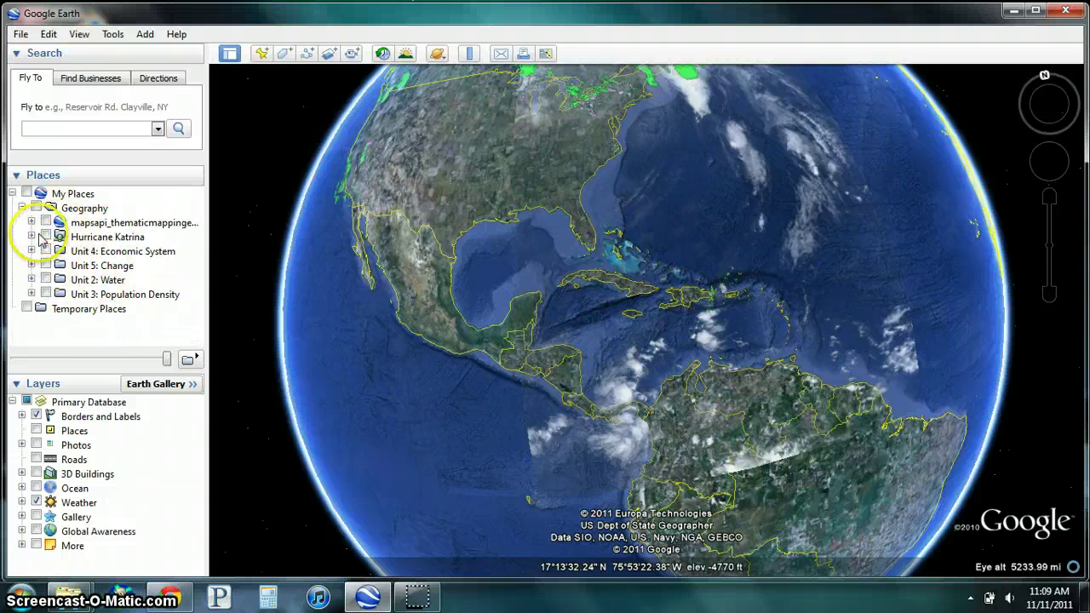
left_click(32, 236)
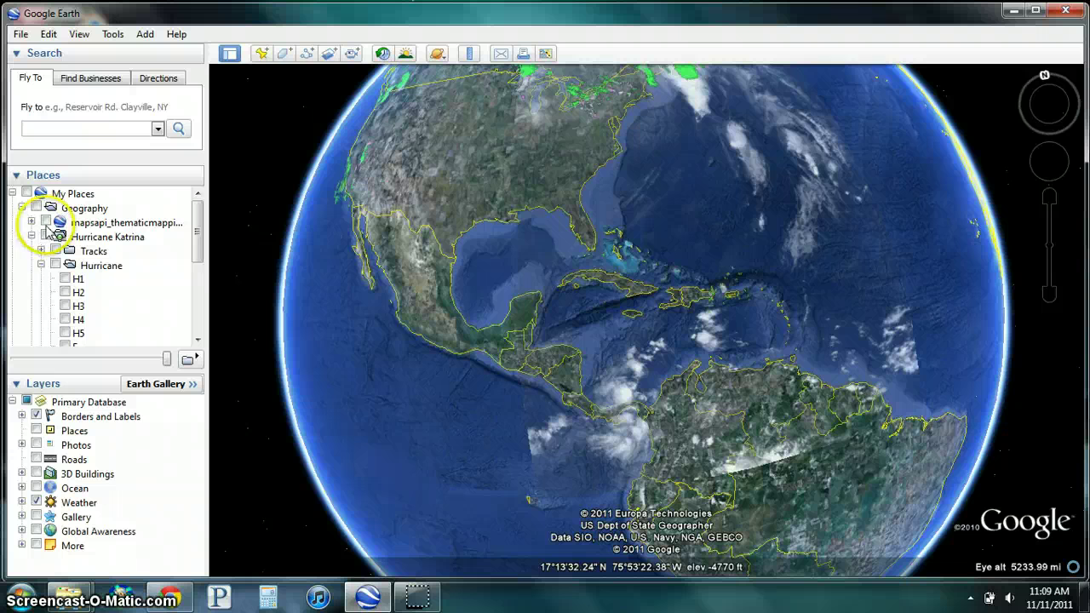
left_click(16, 175)
left_click(16, 175)
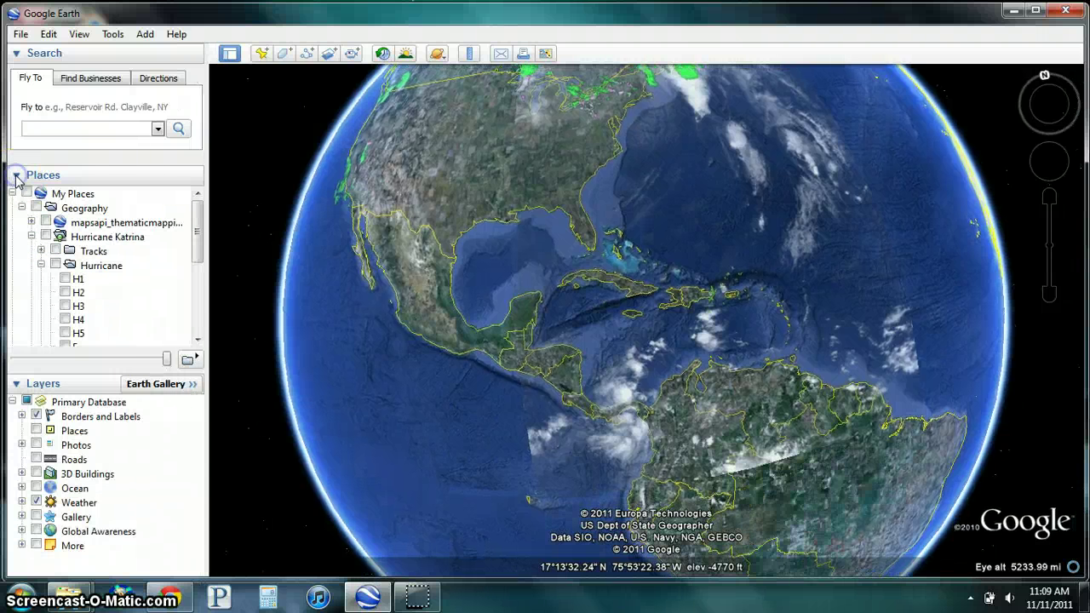
left_click(41, 265)
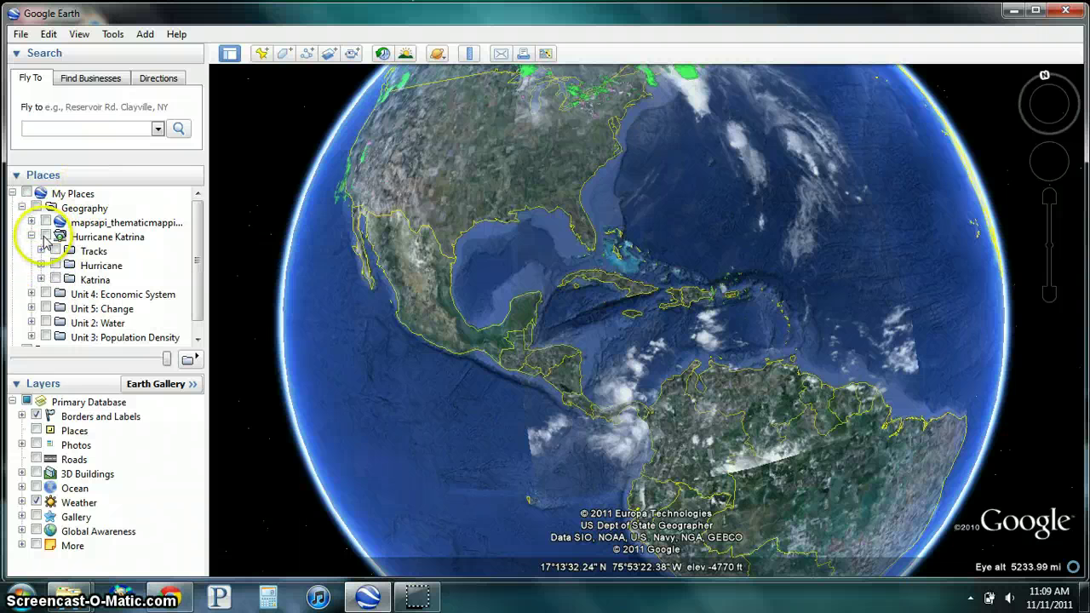
Turn on the Hurricane Katrina folder and rotate the globe to show North America and the Gulf of Mexico with north up
left_click(46, 236)
left_click_drag(495, 200, 479, 281)
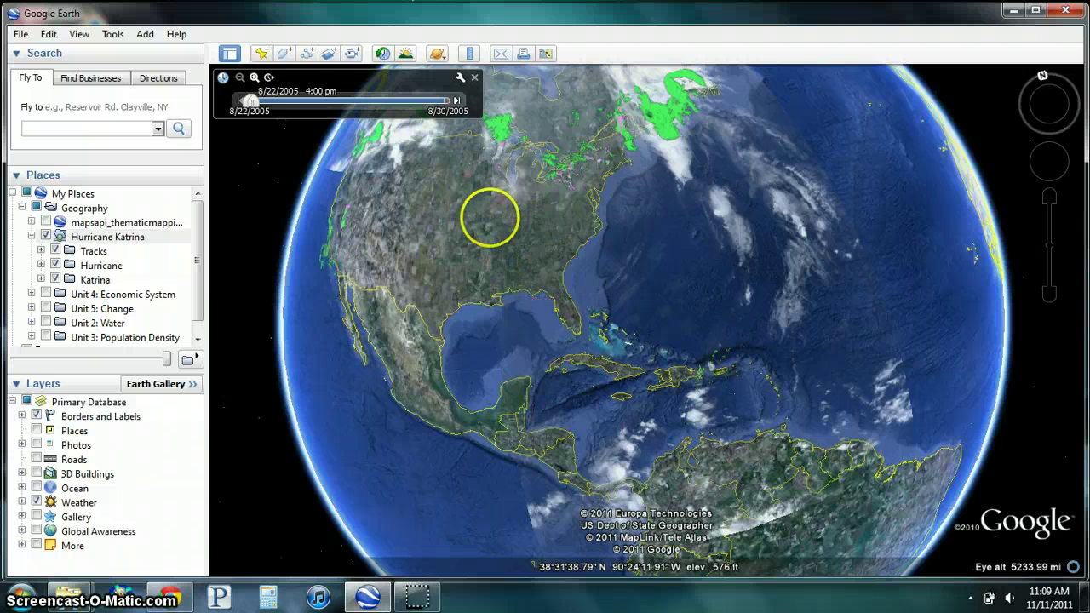
left_click_drag(489, 213, 547, 214)
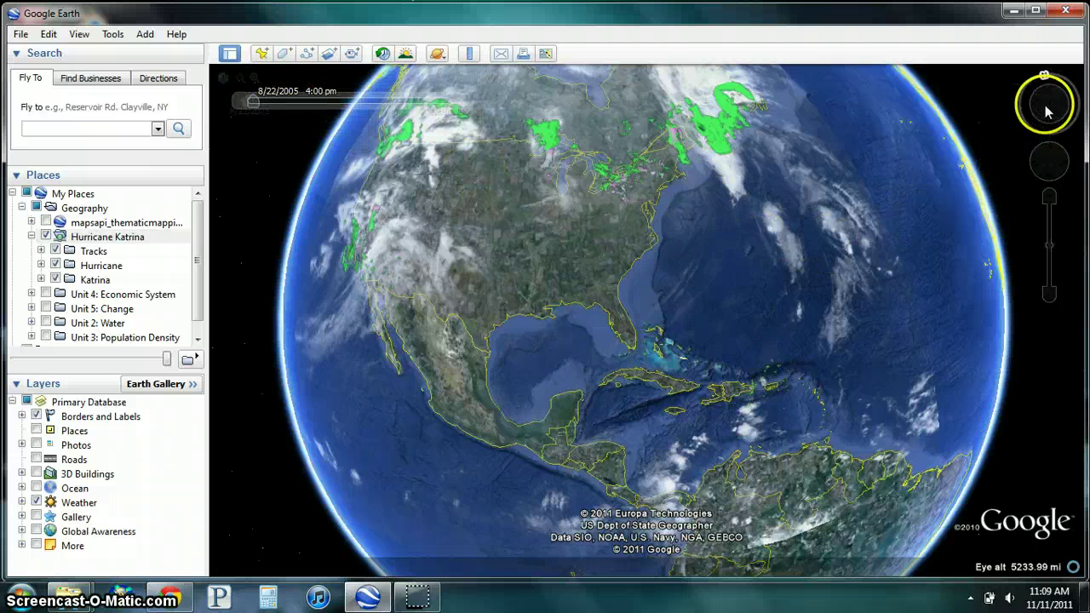
left_click(1053, 80)
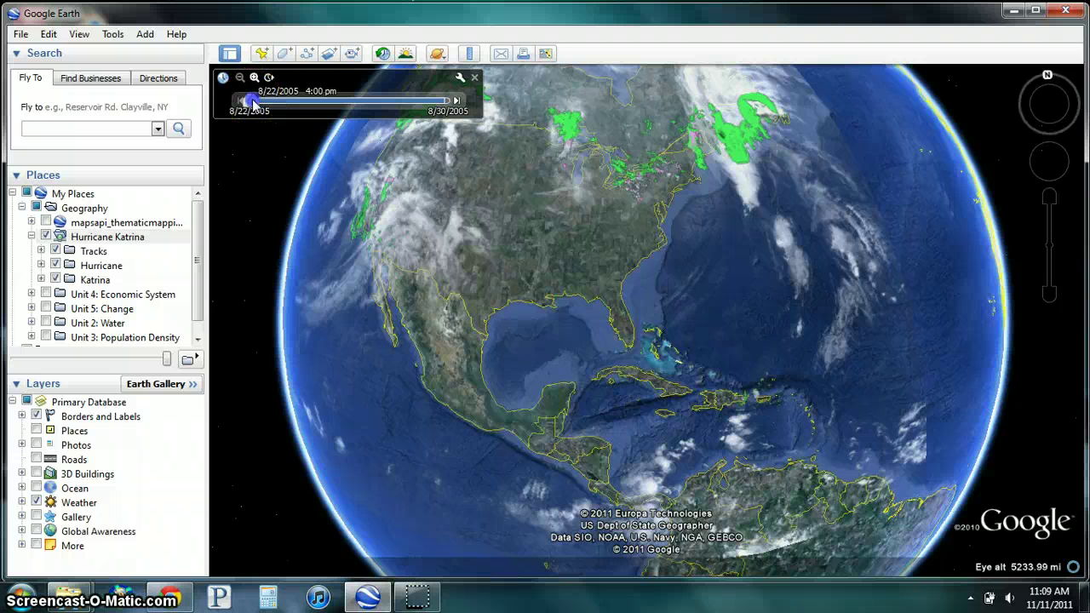
Set the Hurricane Katrina timeline to 8/24/2005 3:36 pm and zoom in on the overlay to an eye altitude of about 4097 mi
left_click_drag(252, 100, 300, 105)
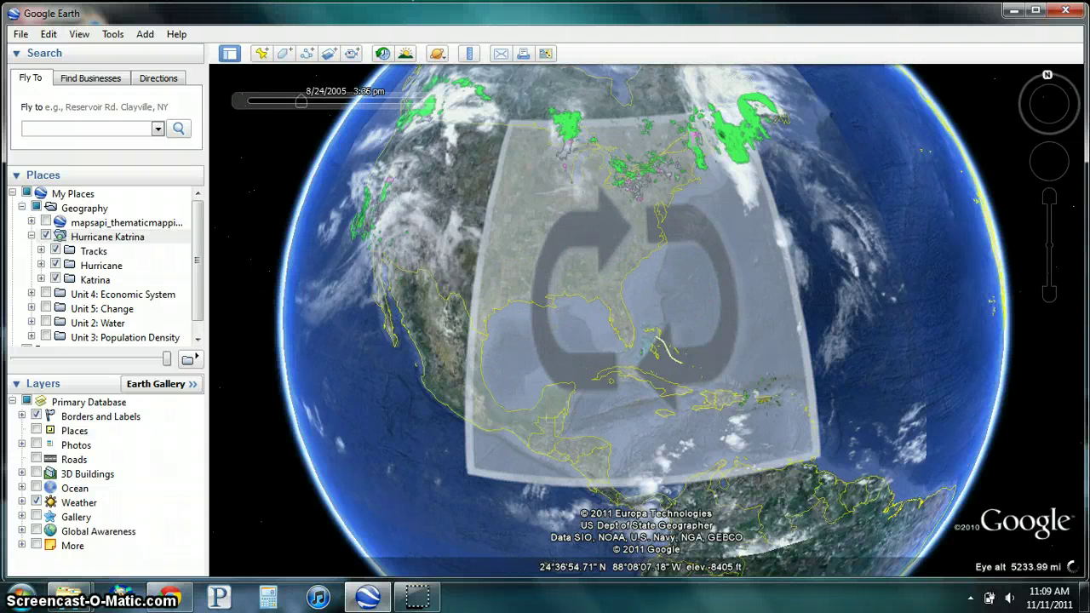
scroll(668, 326, "up", 2)
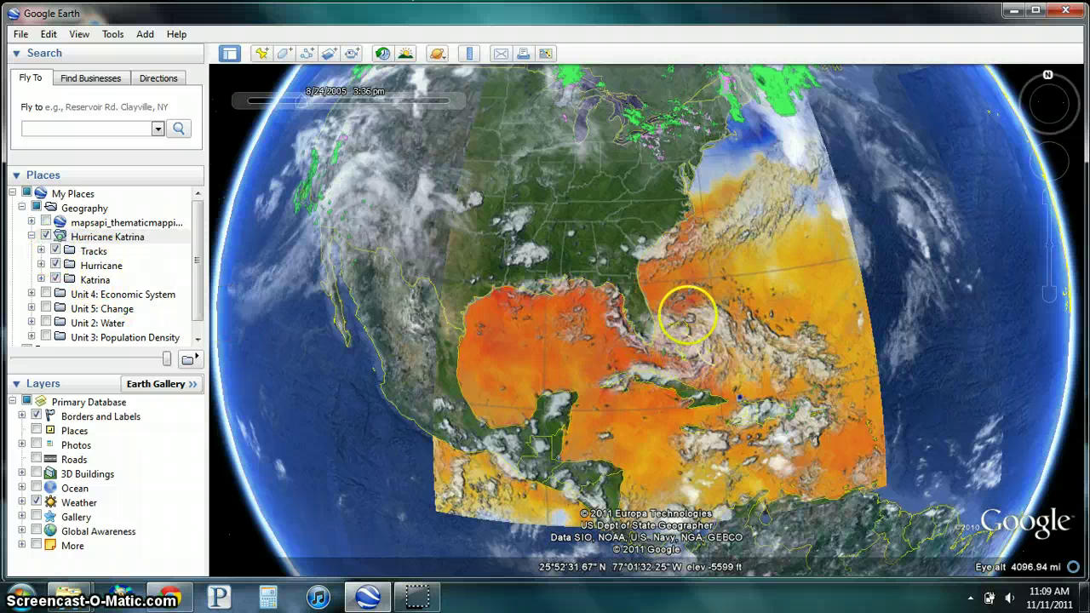
left_click_drag(628, 307, 622, 302)
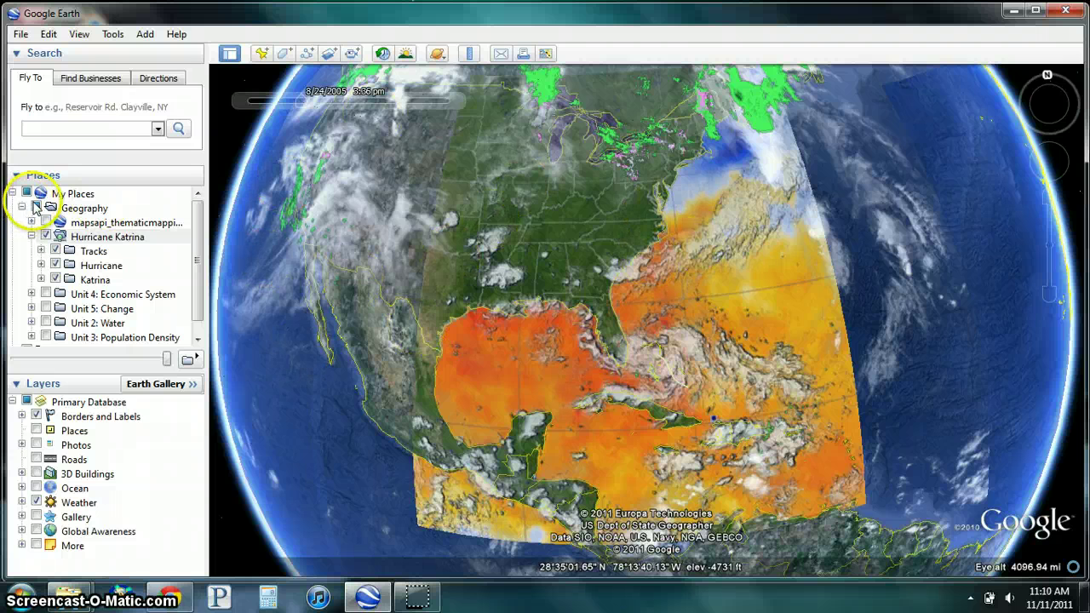
Collapse the My Places folder and the Places and Search sections so that only Layers stays expanded
left_click(13, 194)
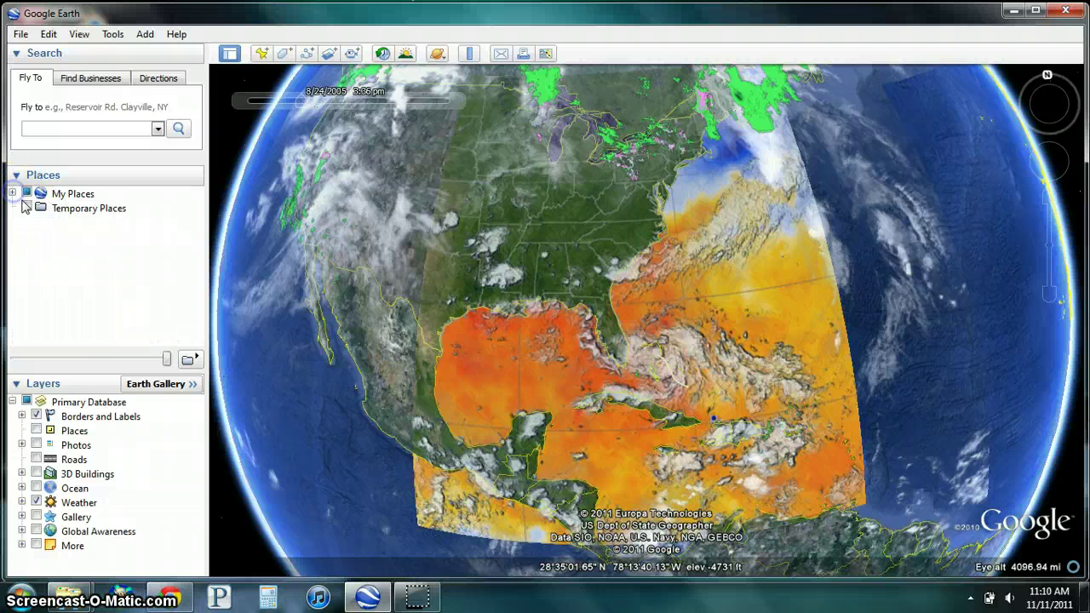
mouse_move(168, 361)
left_mouse_down()
mouse_move(49, 358)
mouse_move(168, 361)
left_mouse_up()
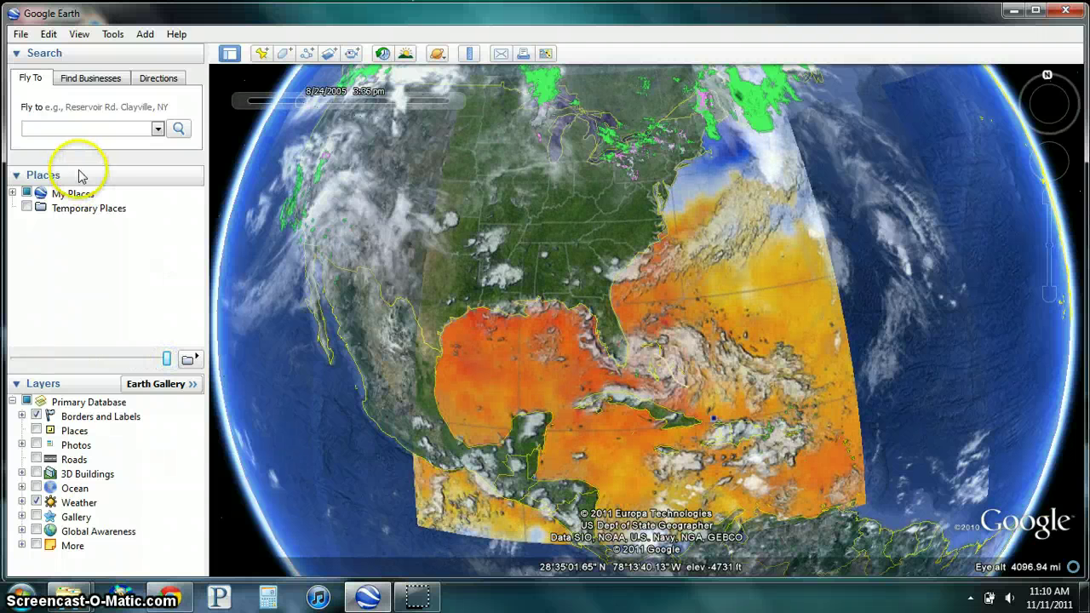
left_click(24, 174)
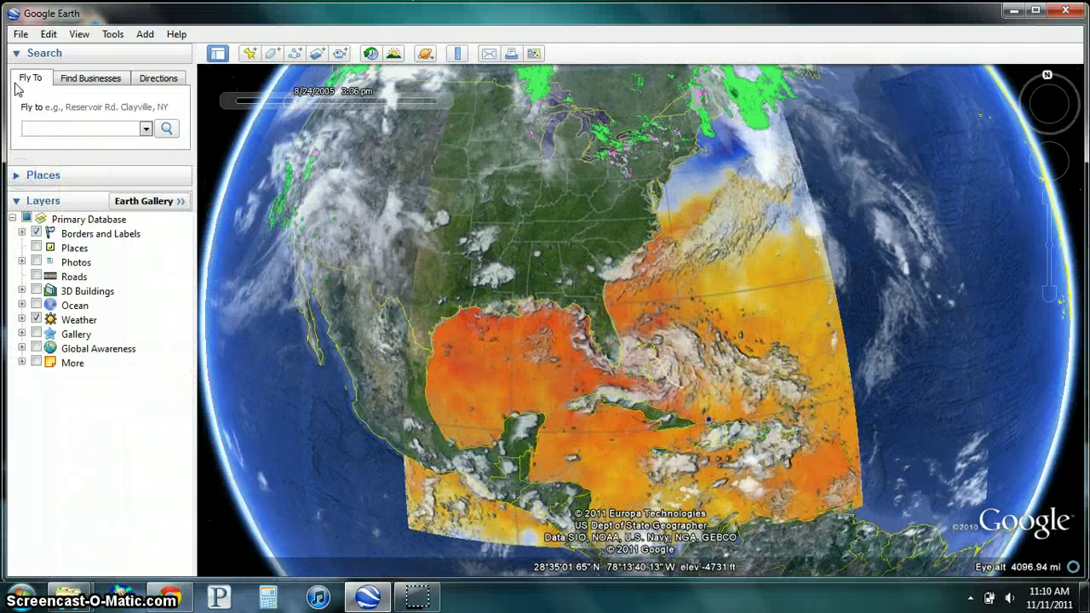
left_click(20, 54)
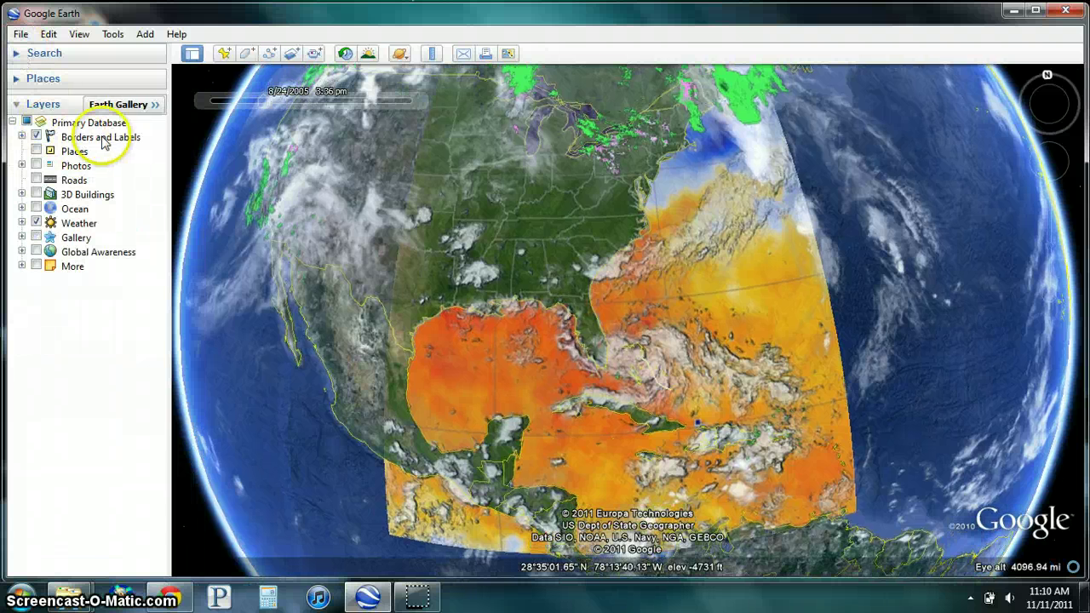
Turn off all of My Places, including the Hurricane Katrina overlay, and leave the Places section collapsed
left_click(20, 79)
left_click(26, 97)
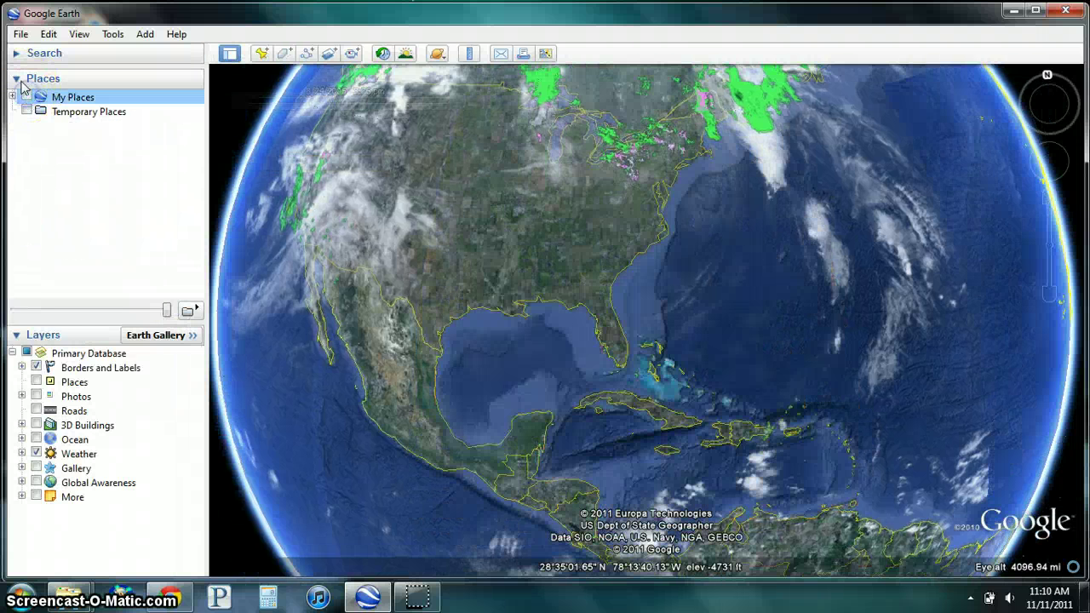
left_click(15, 78)
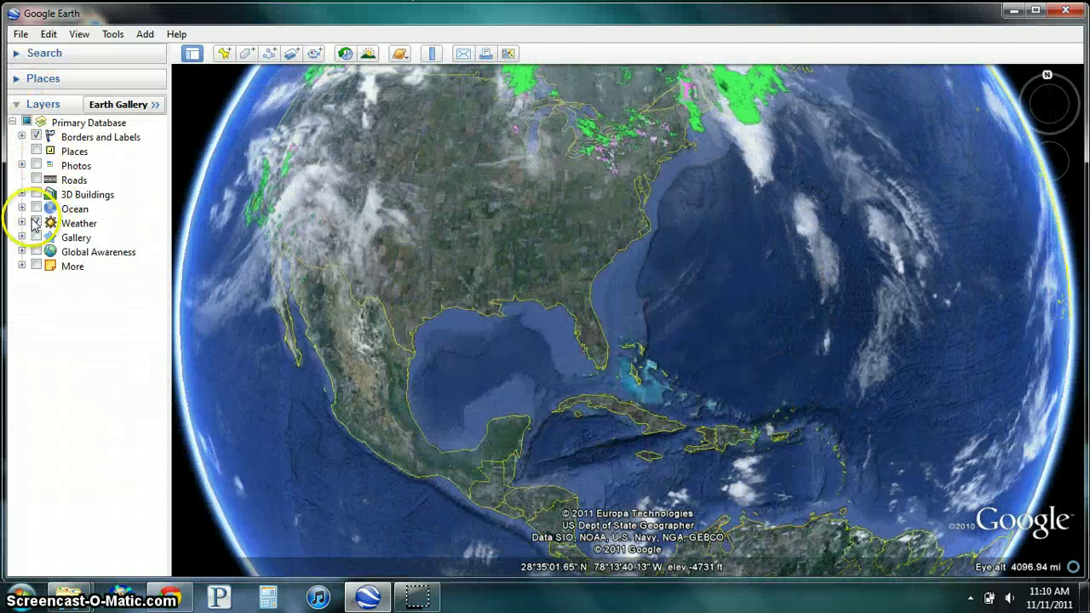
Rotate the globe to centre the United States and switch the Weather layer off and on again
left_click_drag(361, 210, 499, 301)
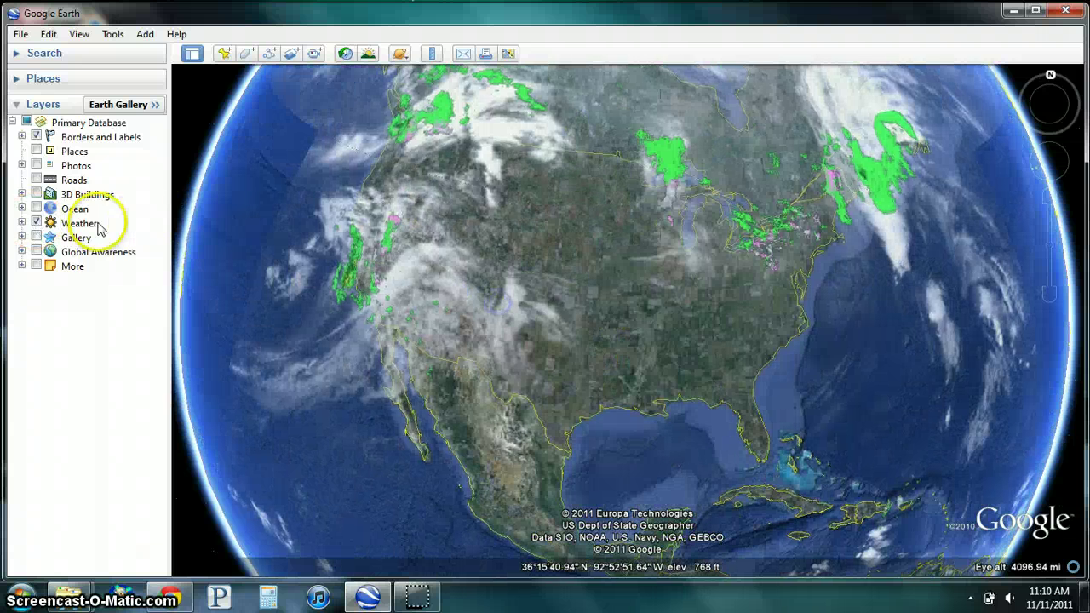
left_click(35, 223)
left_click(36, 223)
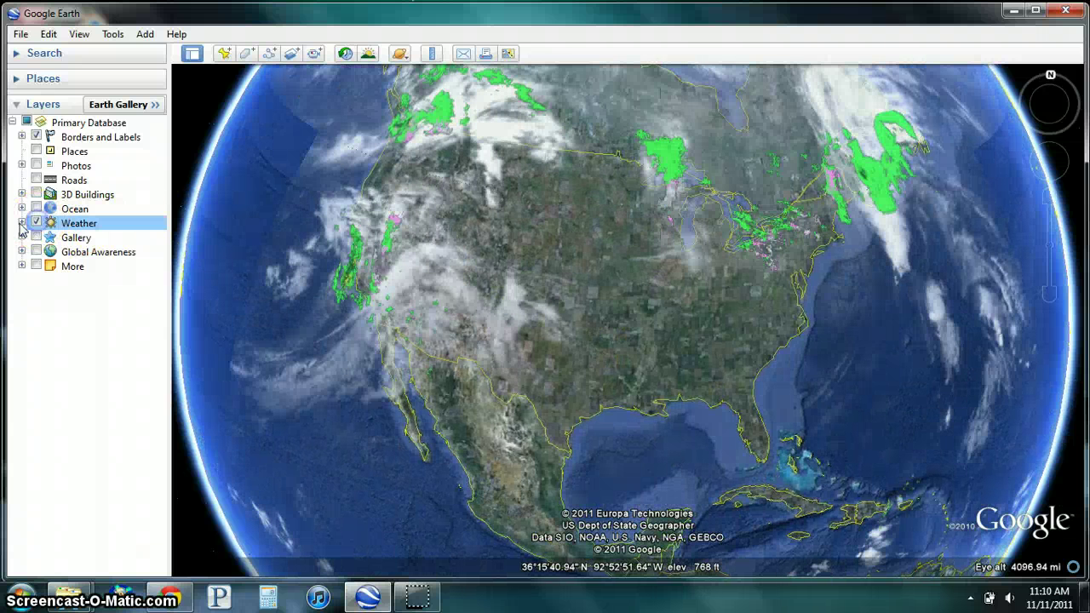
Turn off the Radar sublayer of Weather, view North America without it, and leave the Weather layer collapsed
left_click(21, 223)
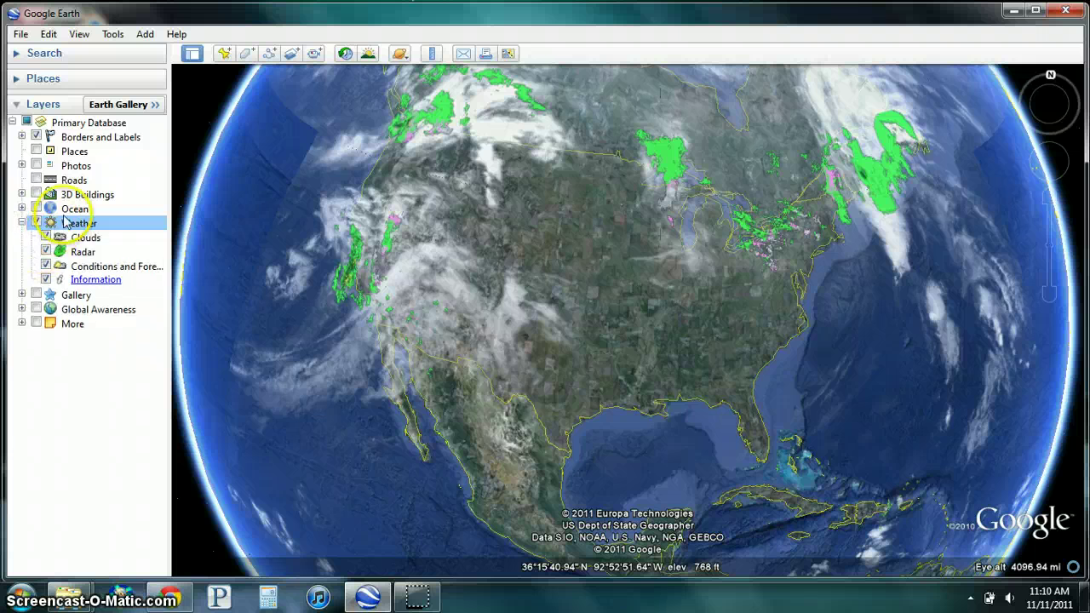
left_click(45, 251)
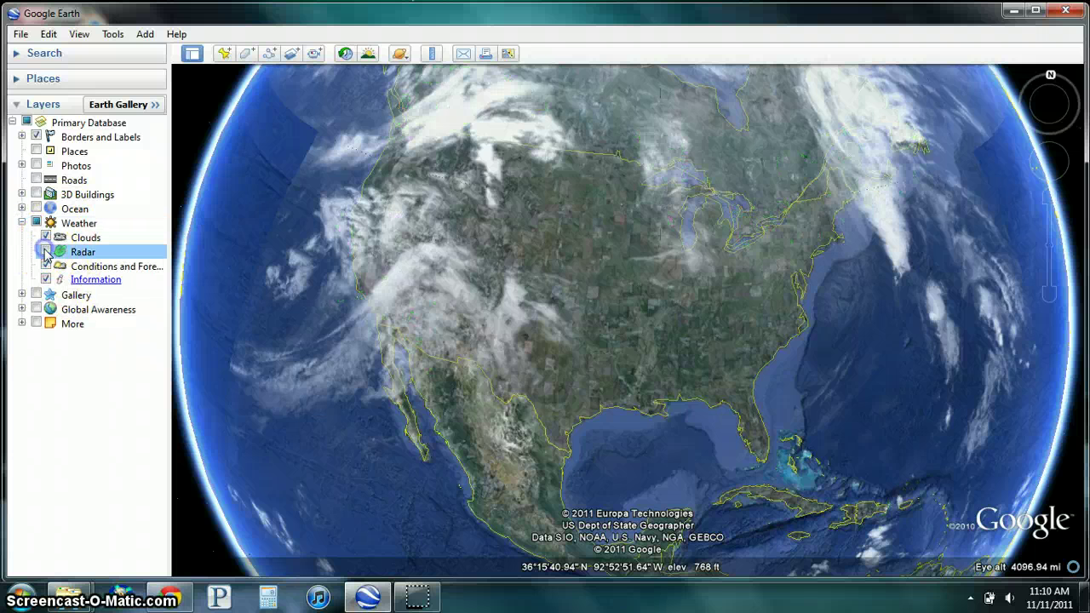
left_click_drag(401, 219, 510, 274)
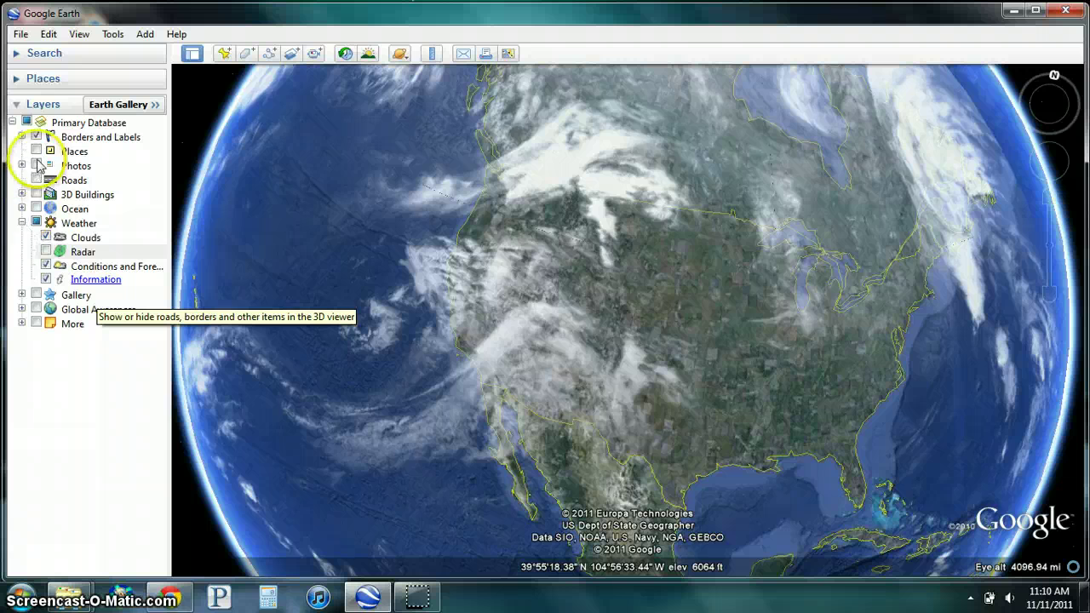
left_click(22, 223)
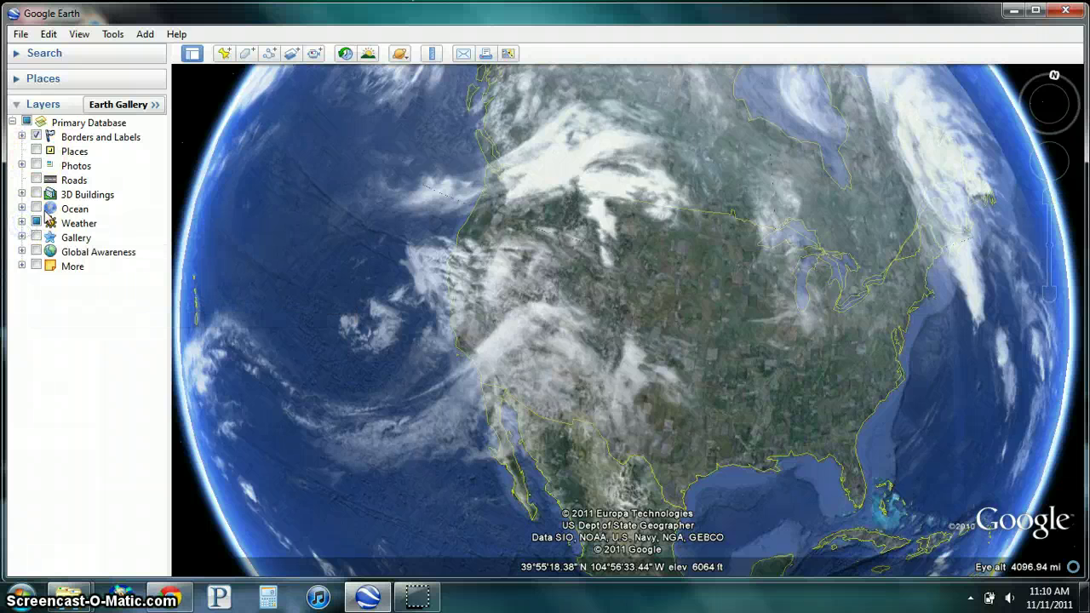
Open the Earth Gallery and look through the Google Earth Imagery Updates entry, including its description, KML link and plug-in view
left_click(122, 104)
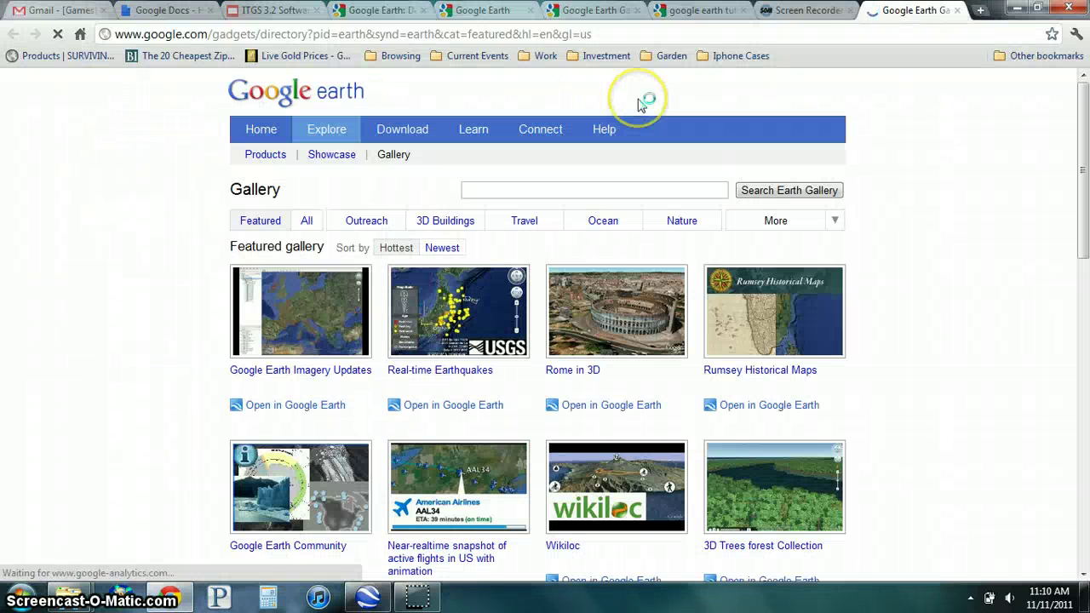
mouse_move(632, 297)
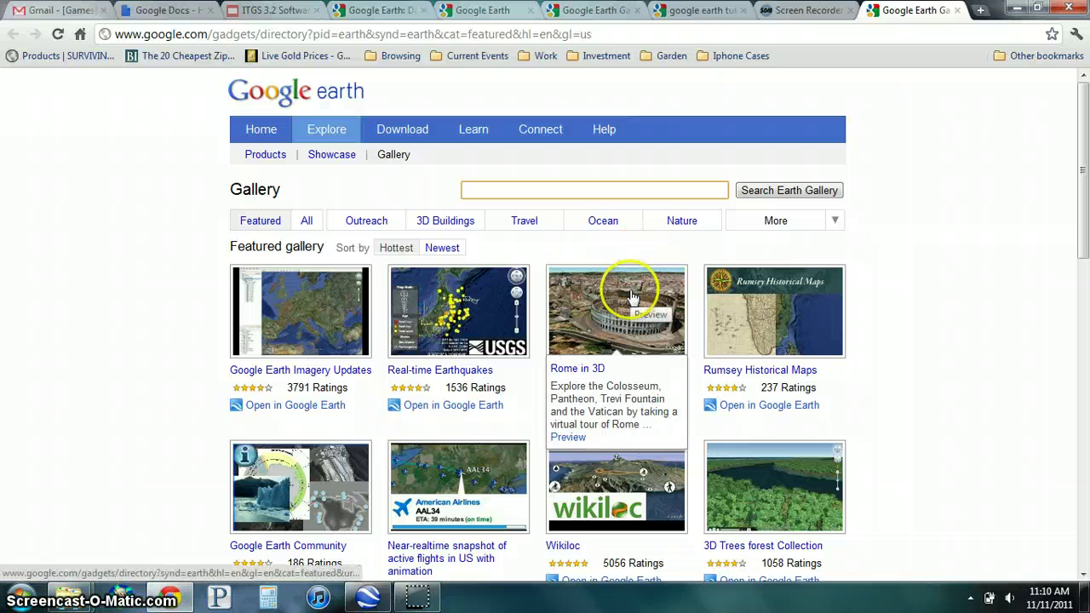
left_click(322, 311)
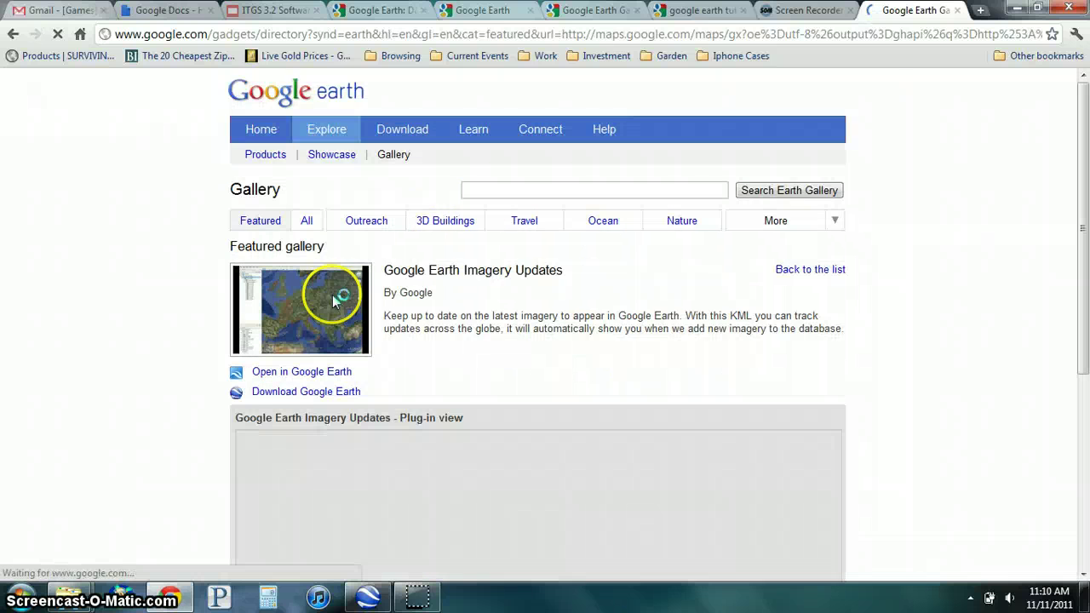
scroll(438, 346, "down", 5)
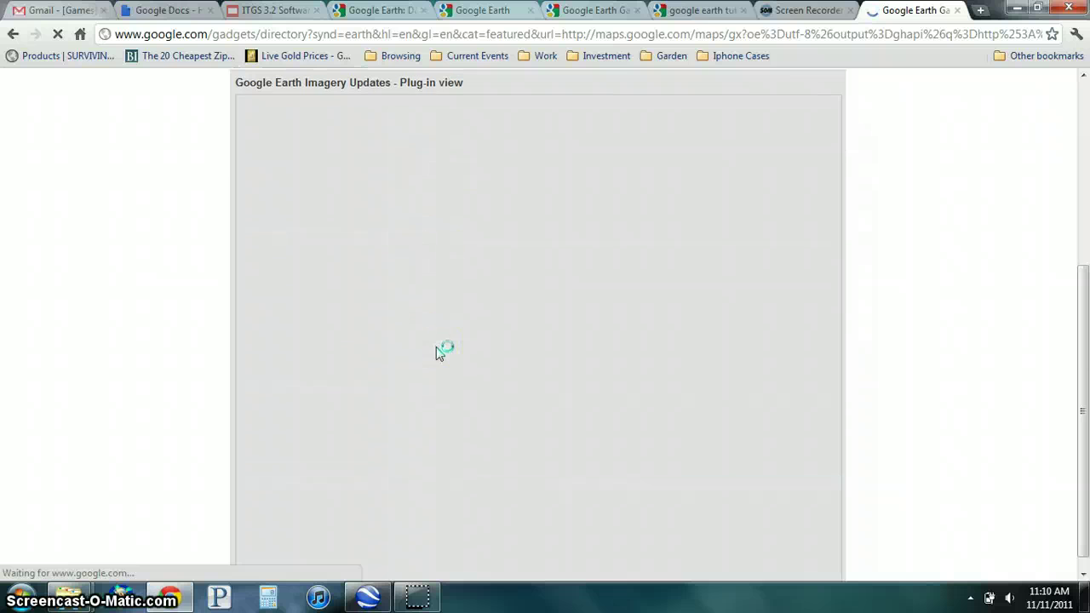
scroll(438, 346, "up", 4)
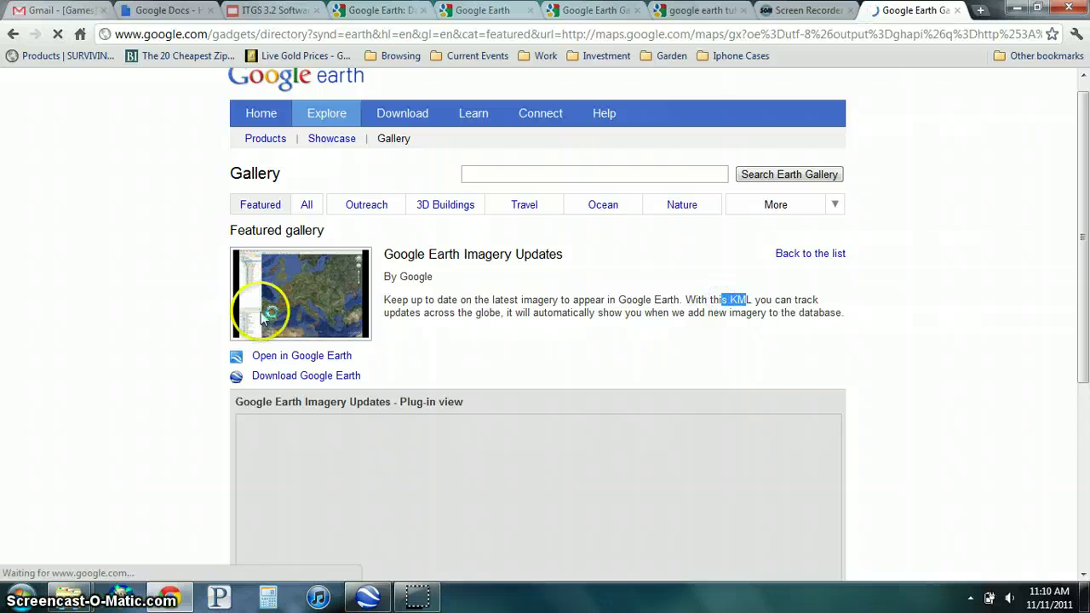
left_click(281, 358)
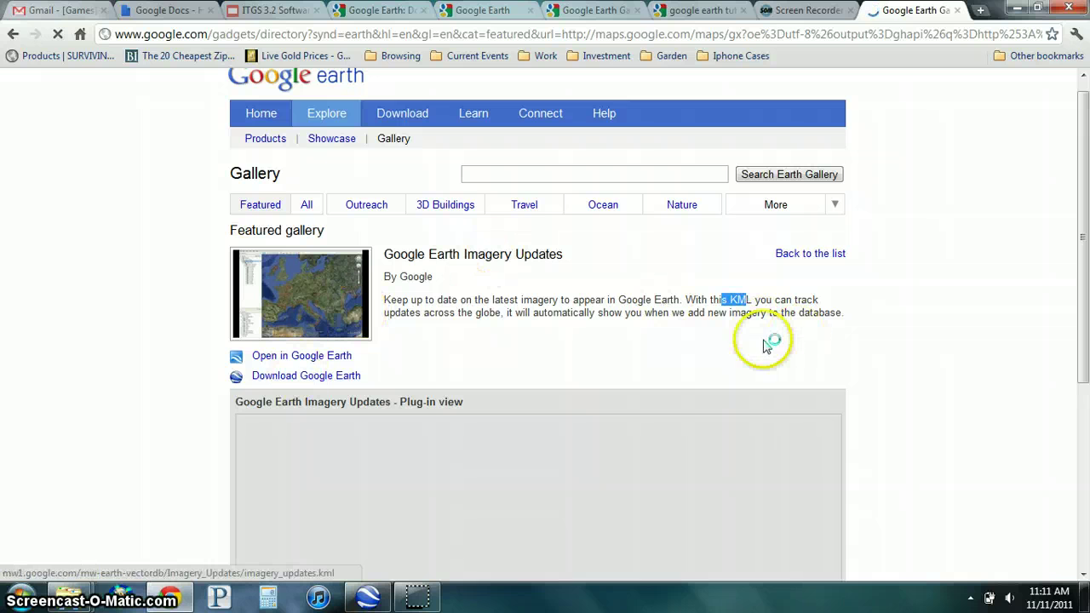
scroll(675, 351, "down", 3)
scroll(675, 348, "up", 3)
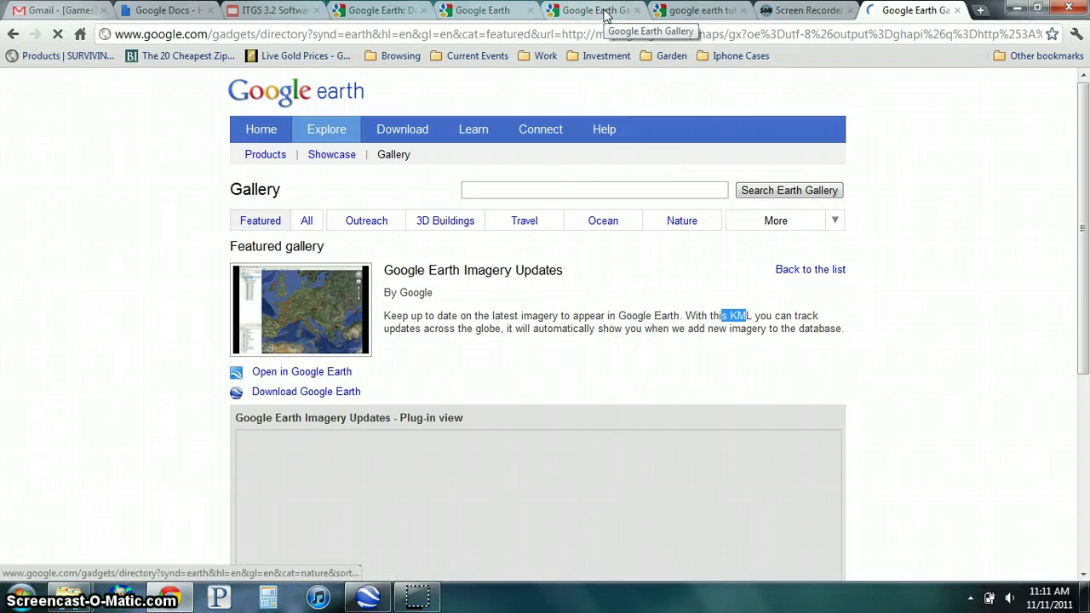
Open the Learn page of the Google Earth website and look over its beginner, advanced and 3D buildings tutorials
left_click(477, 9)
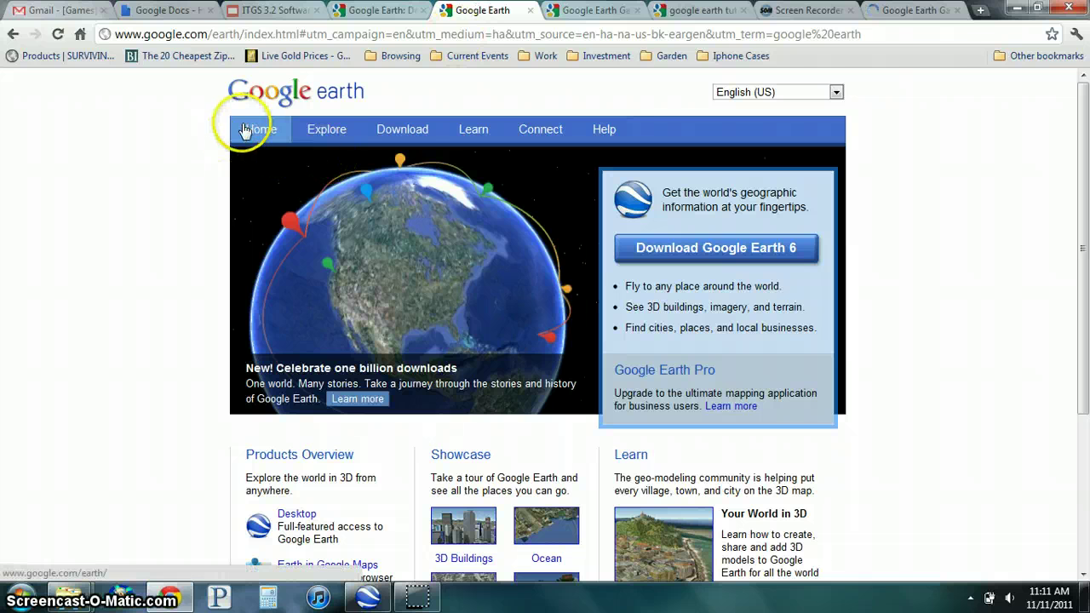
left_click(475, 133)
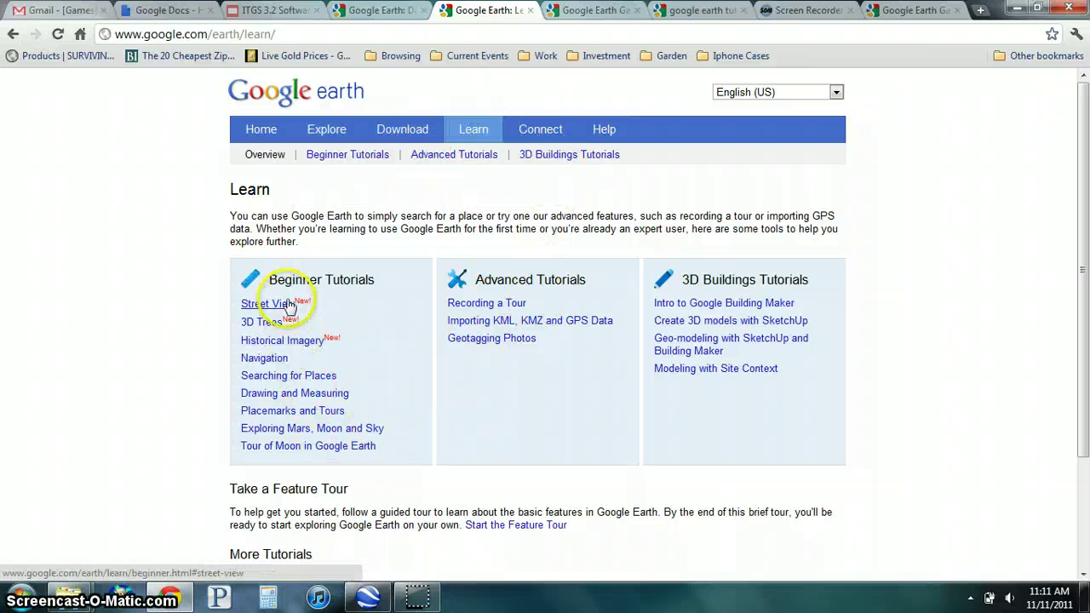
scroll(627, 389, "down", 3)
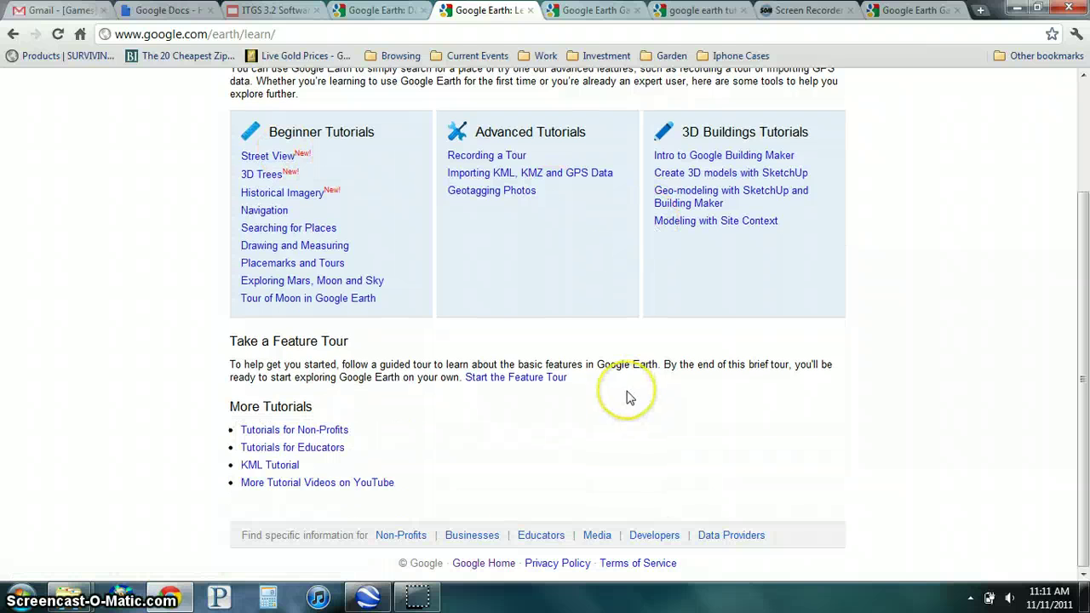
scroll(628, 397, "up", 3)
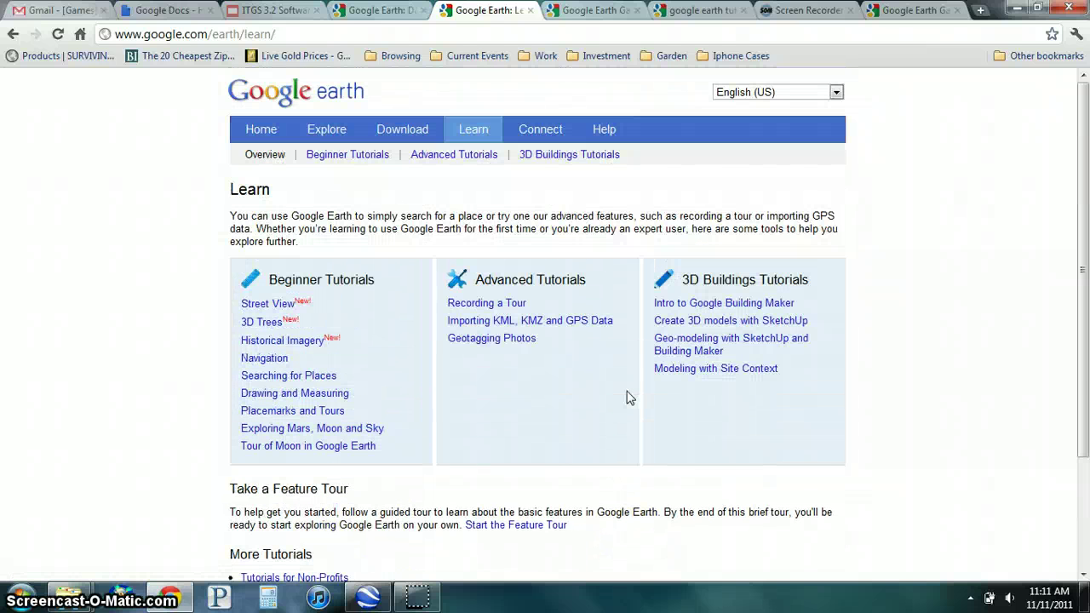
Look through the already open Google video results for Google Earth tutorials
left_click(692, 12)
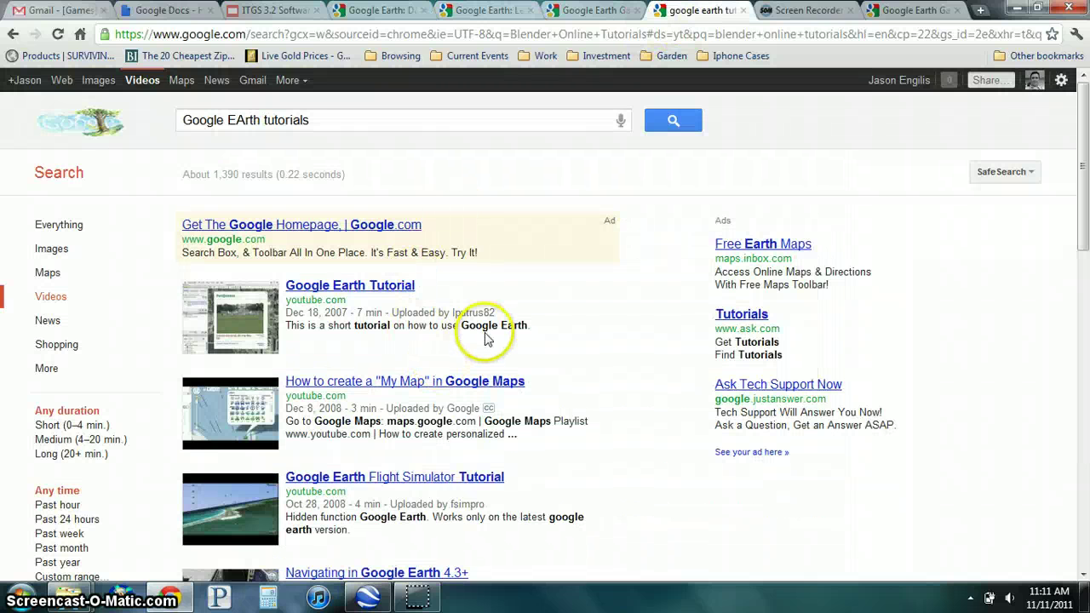
scroll(479, 375, "down", 1)
scroll(478, 380, "down", 1)
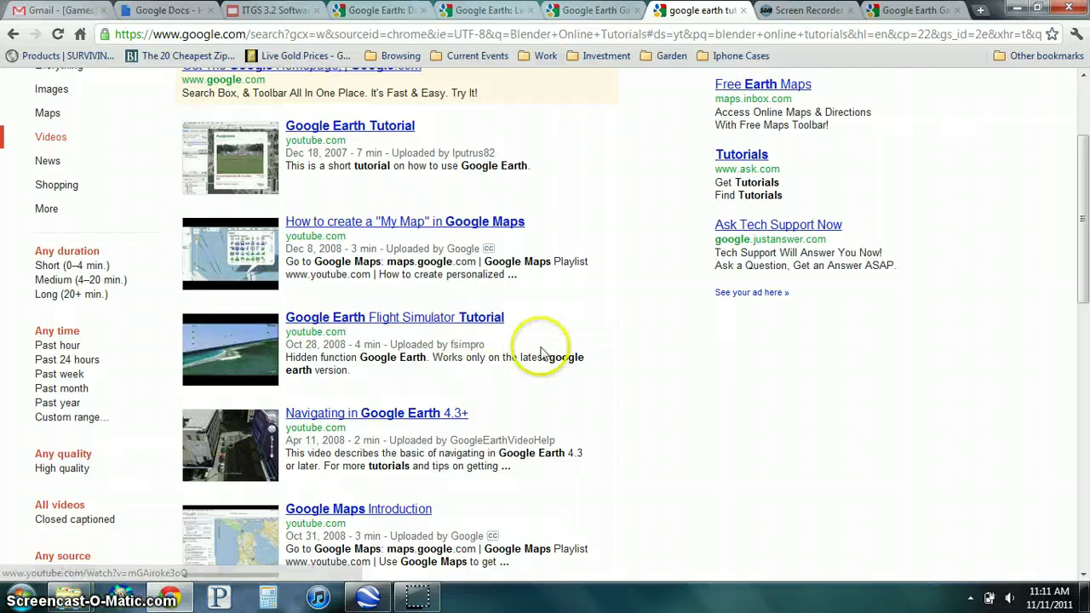
scroll(537, 345, "down", 3)
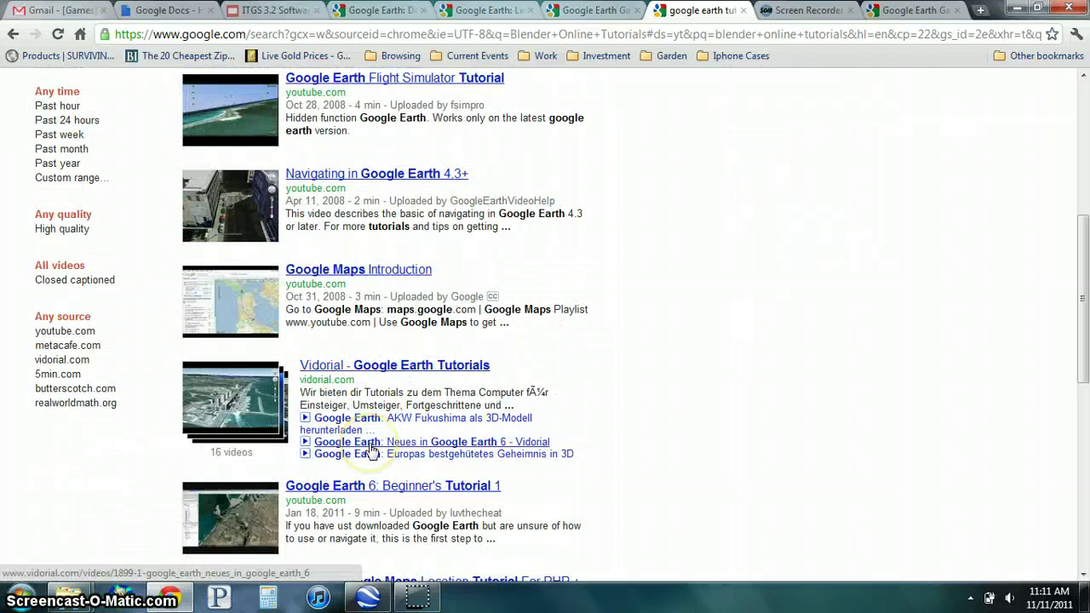
scroll(371, 450, "down", 2)
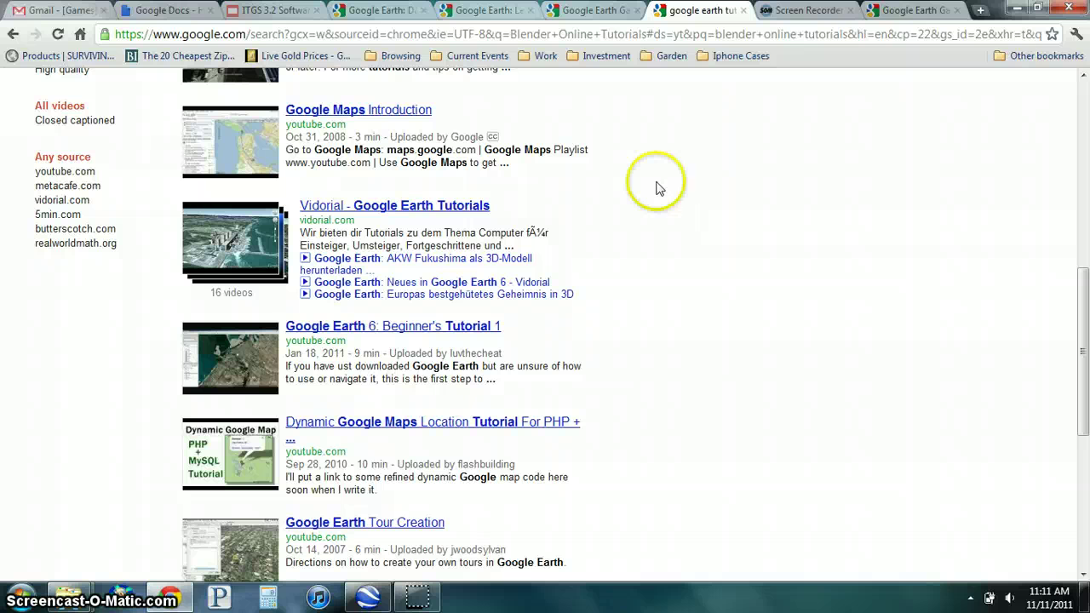
Switch back to Google Earth and look at its help options, such as Google Earth Community
left_click(368, 596)
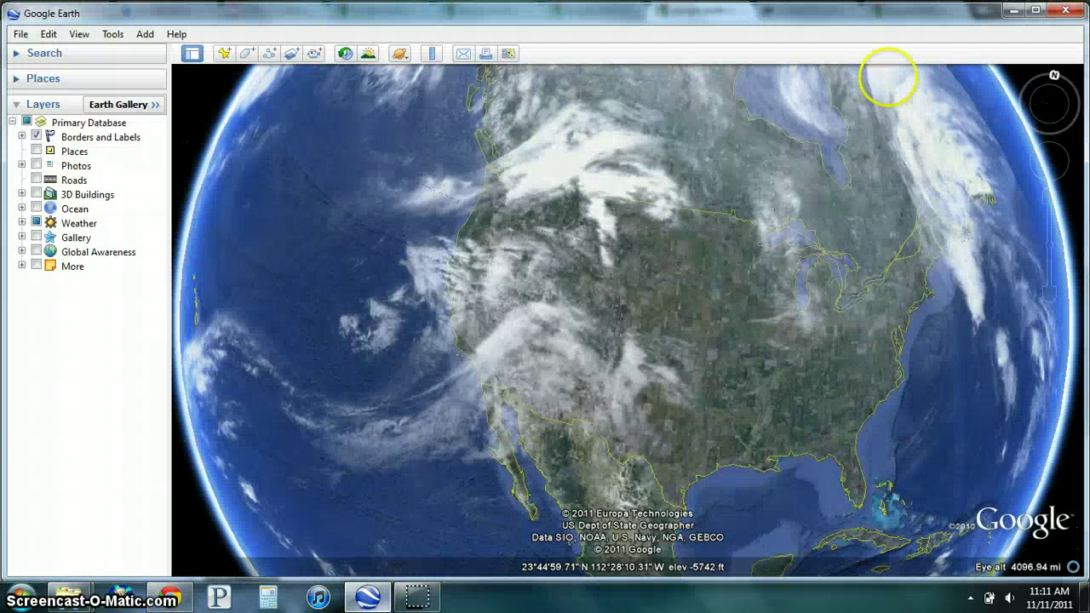
left_click(177, 34)
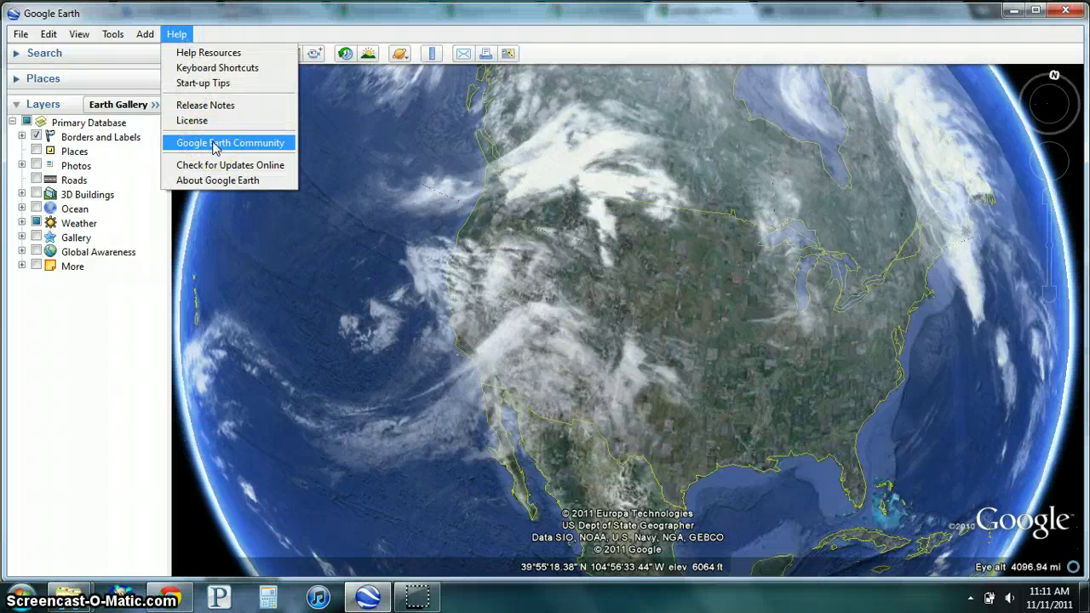
left_click(643, 234)
Zoom out to an eye altitude of about 7195 mi and rotate the globe slightly, keeping North America in view
scroll(643, 234, "down", 3)
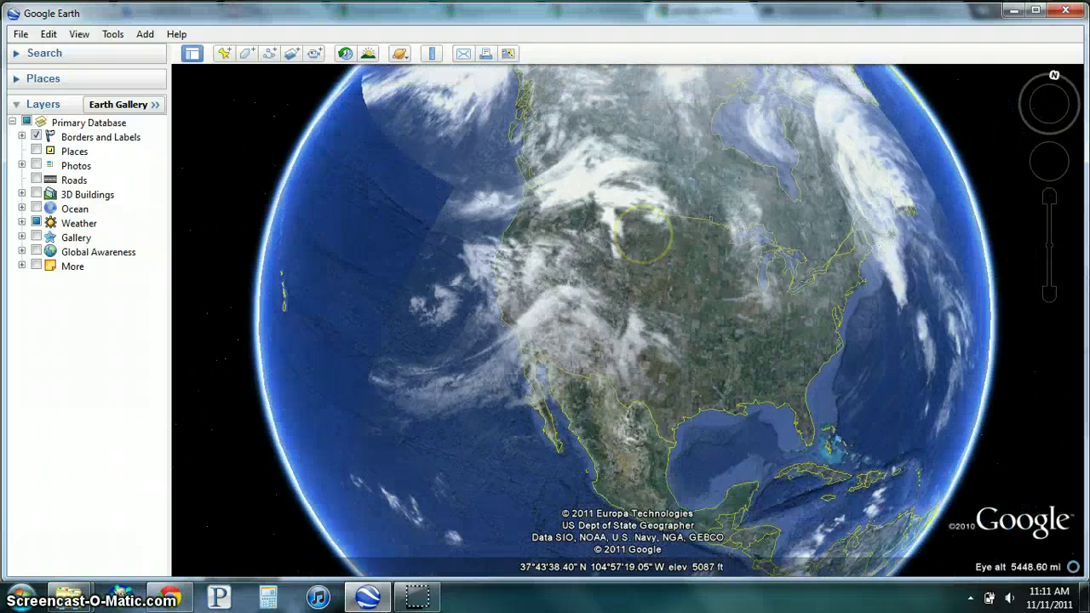
scroll(643, 236, "down", 2)
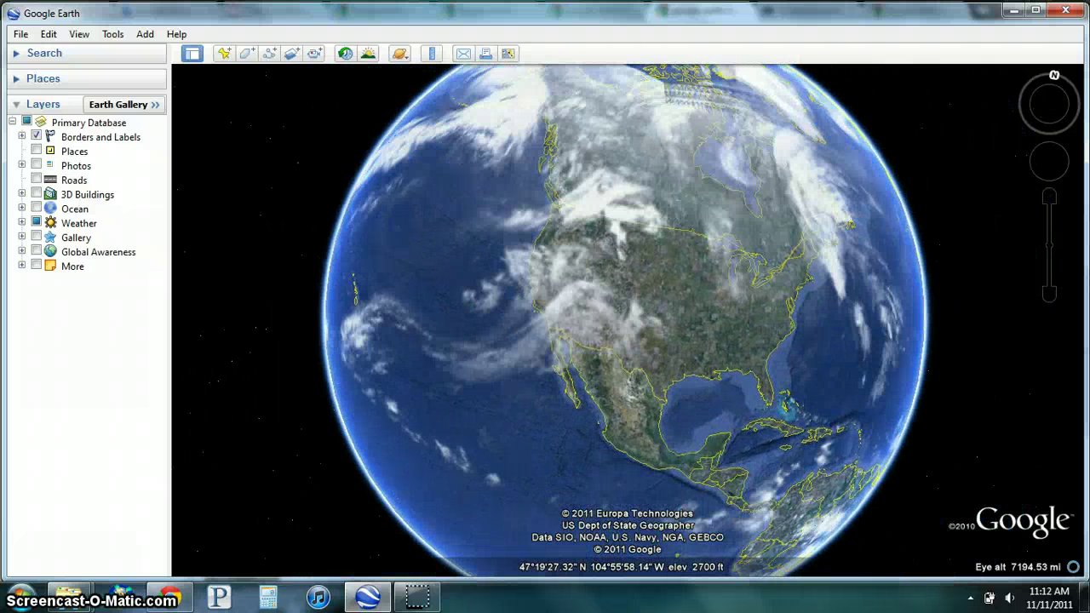
left_click_drag(601, 243, 611, 271)
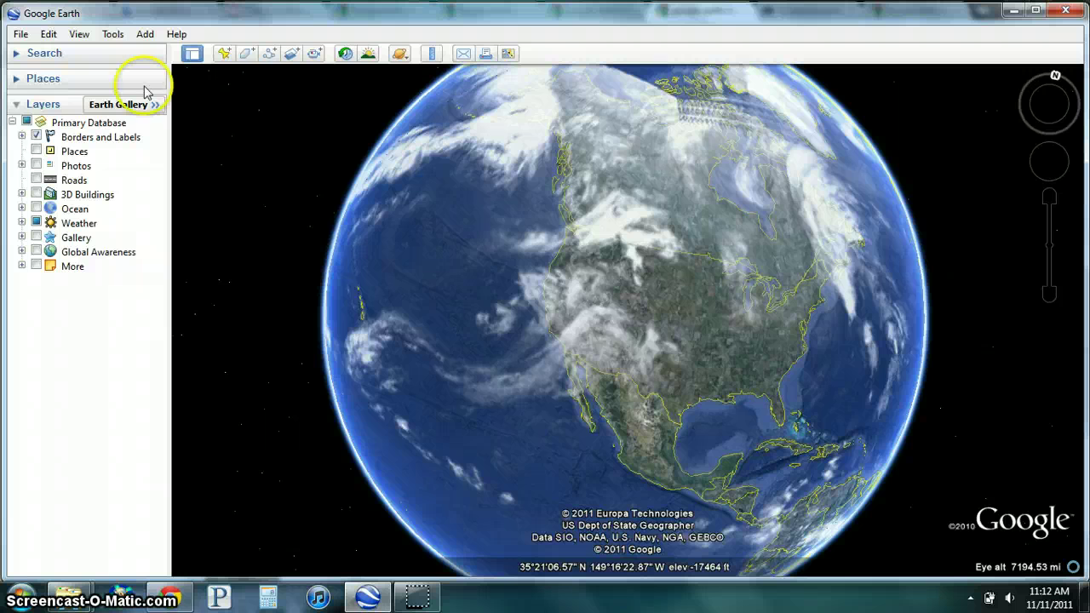
Expand the Gallery layers, turn on the Earthquakes layer, and inspect the western United States from about 1259 mi eye altitude
left_click(21, 267)
left_click(22, 267)
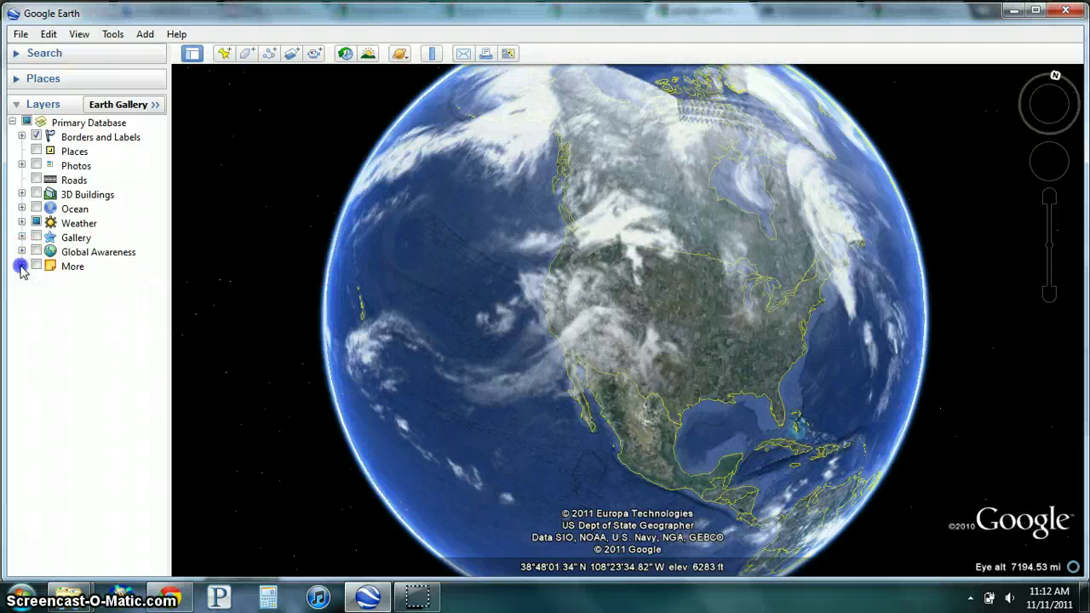
left_click(21, 237)
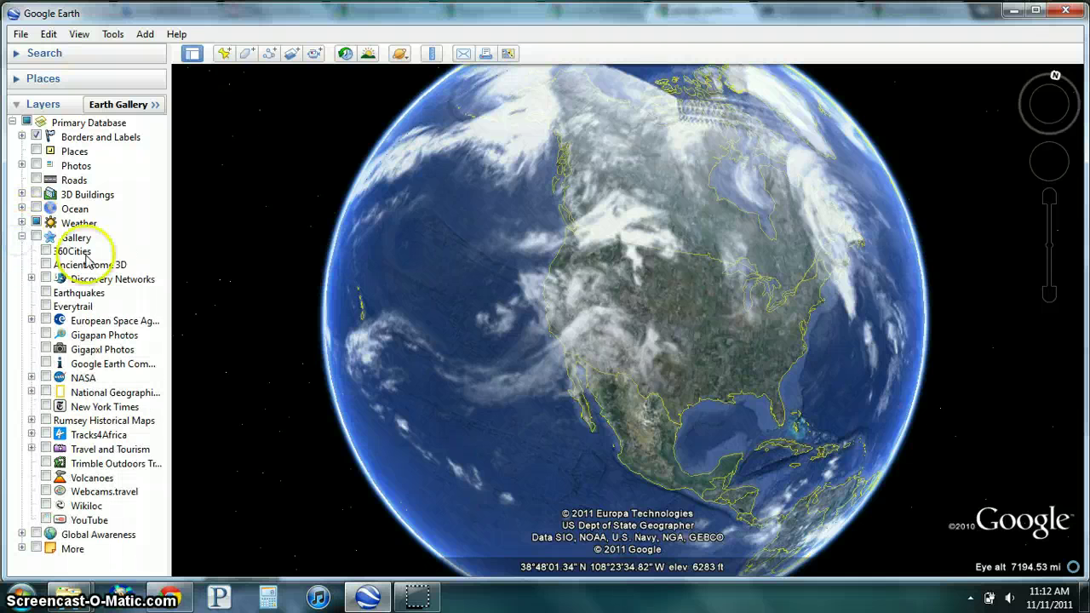
left_click(46, 294)
scroll(558, 292, "up", 3)
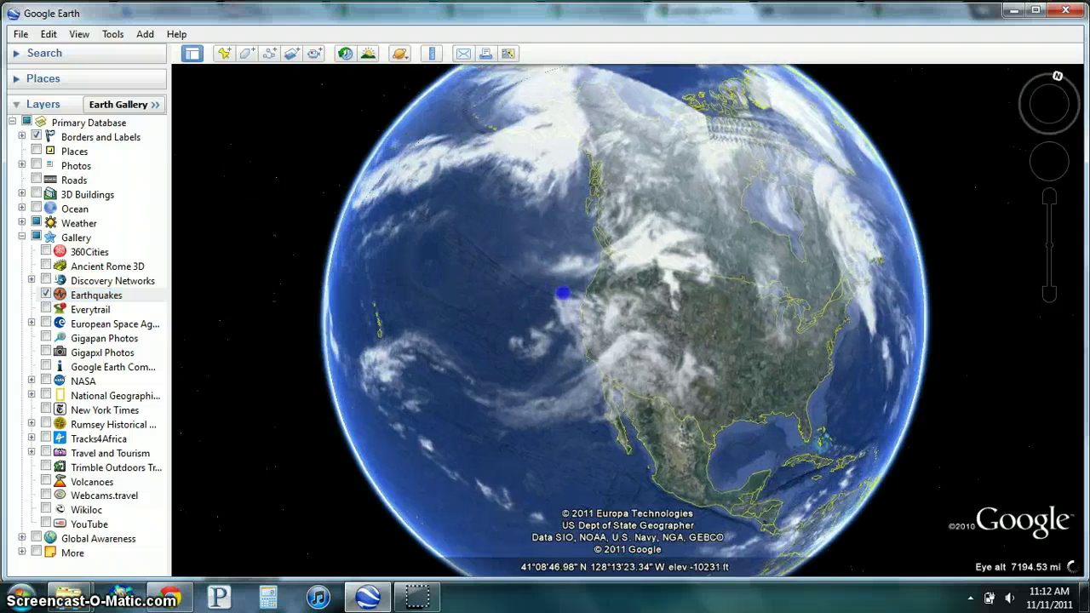
scroll(561, 292, "up", 5)
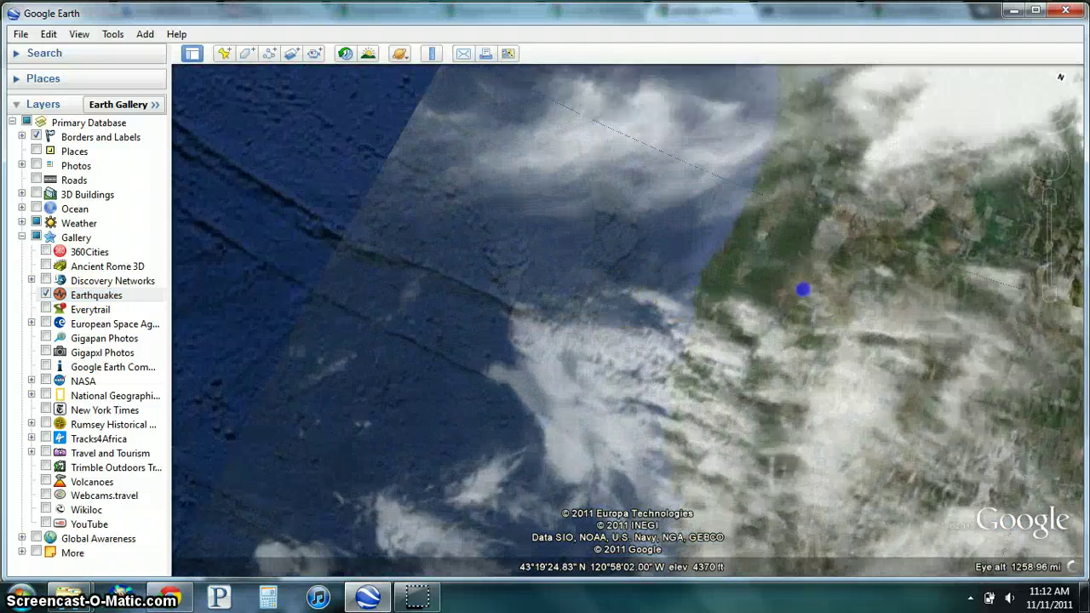
left_click_drag(803, 290, 602, 218)
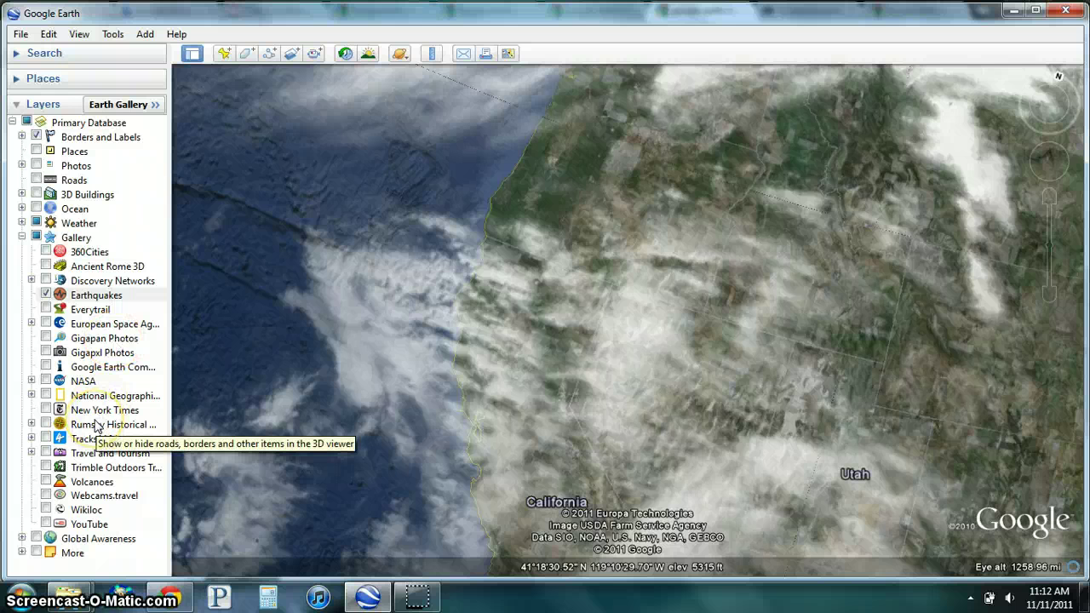
Turn off the Earthquakes layer and zoom back out to an eye altitude of about 6052 mi
left_click(44, 294)
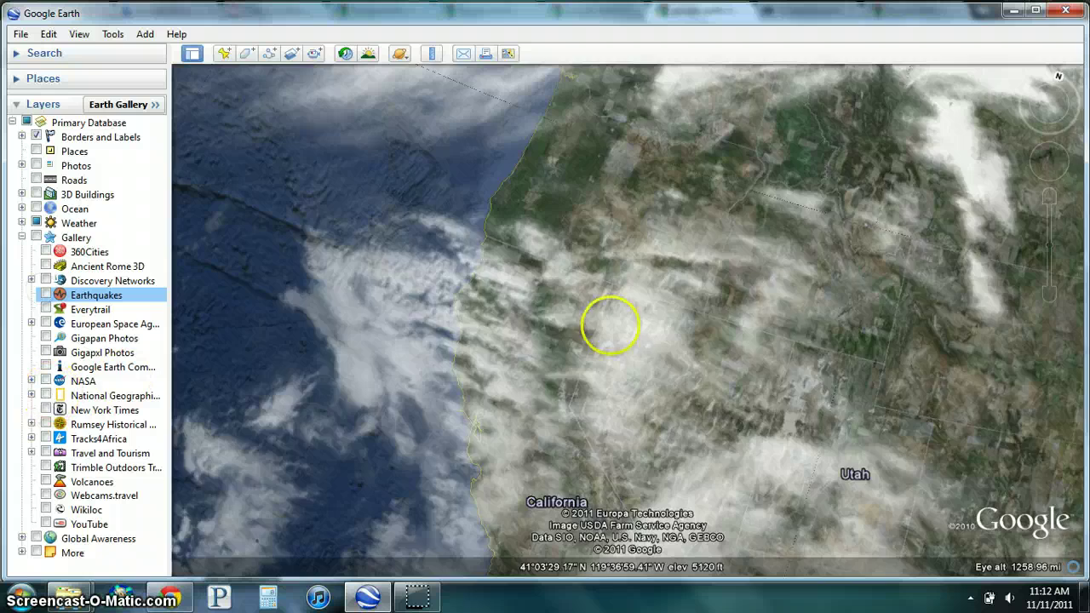
scroll(771, 313, "down", 6)
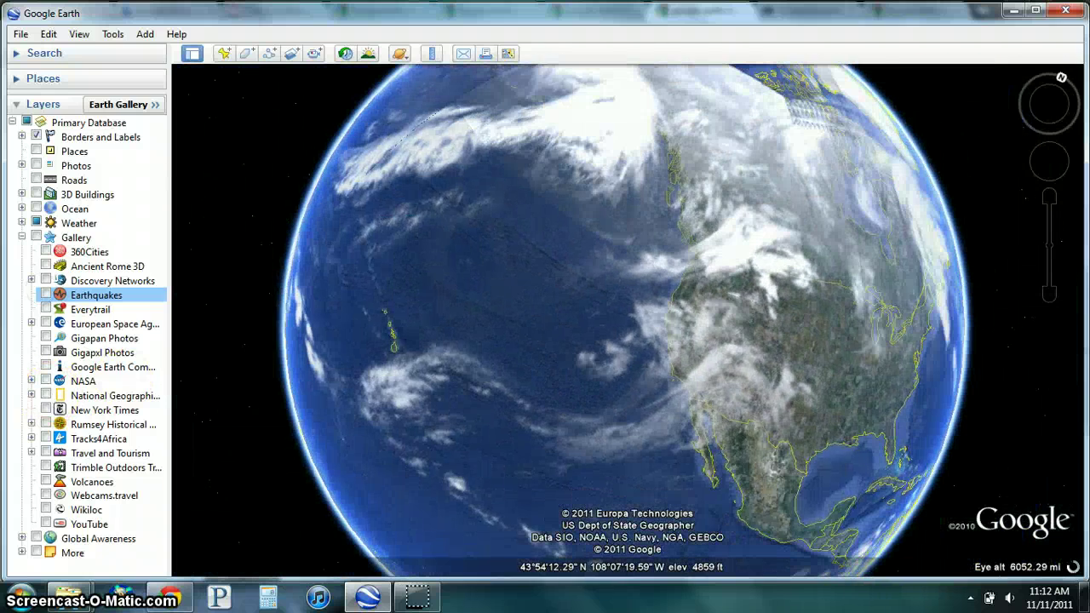